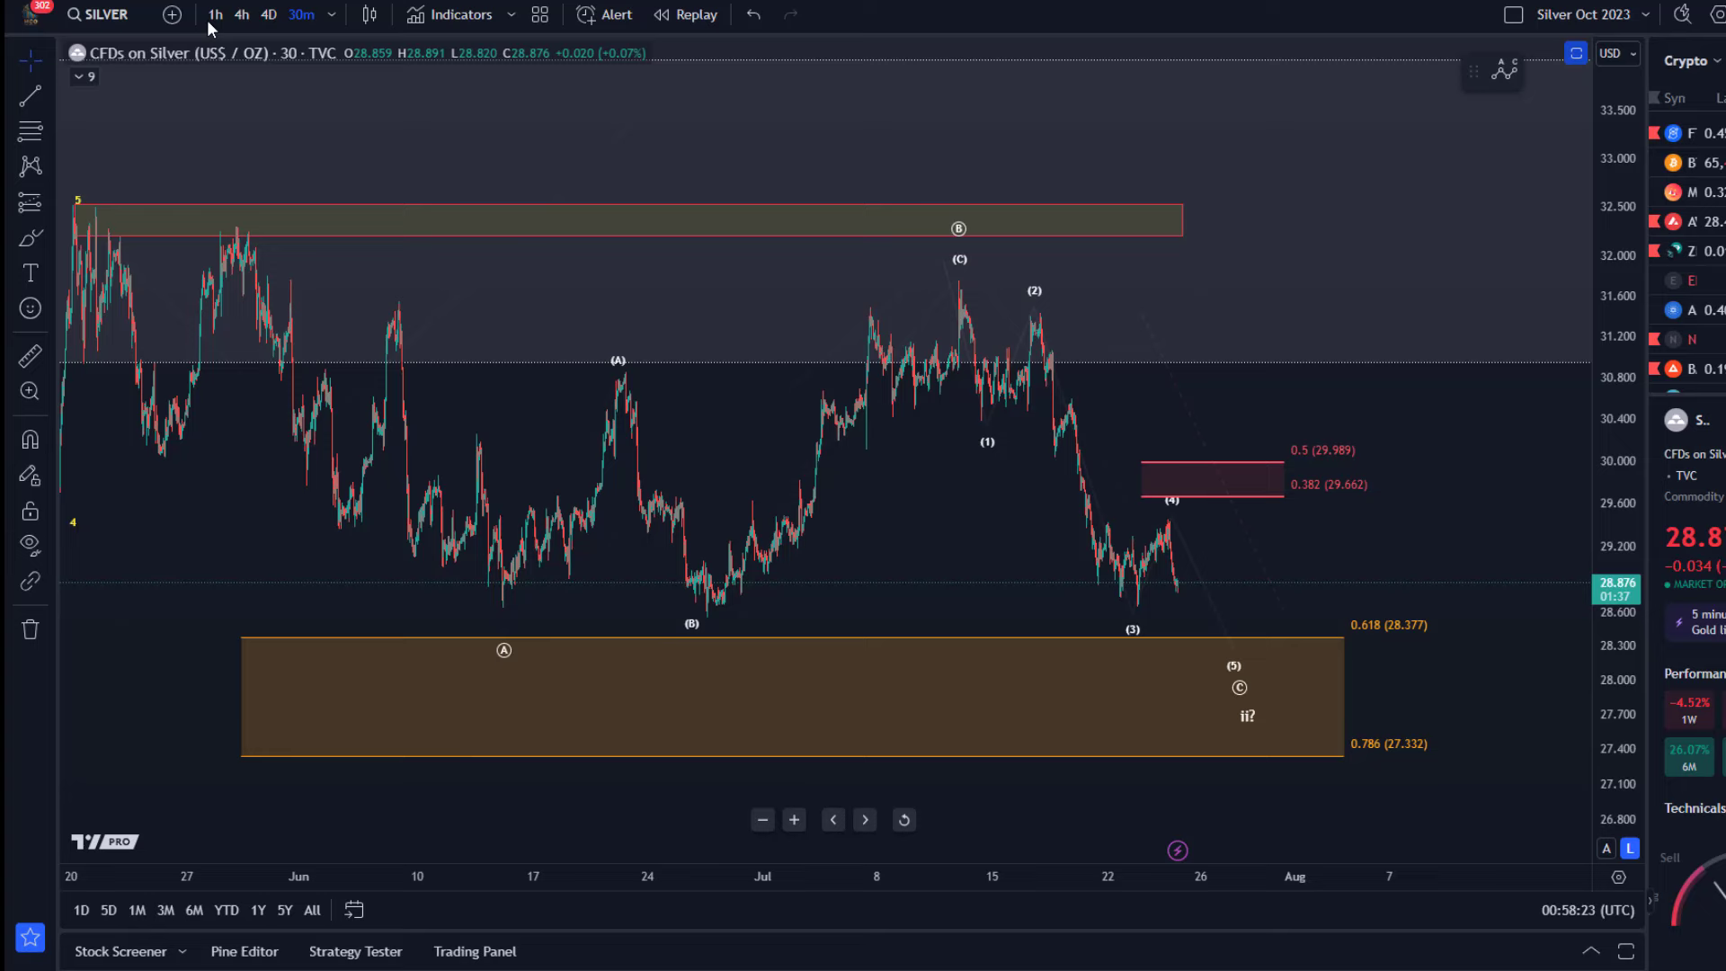
Switch the silver chart from 30-minute to 1-hour candles and adjust the horizontal zoom
left_click(215, 14)
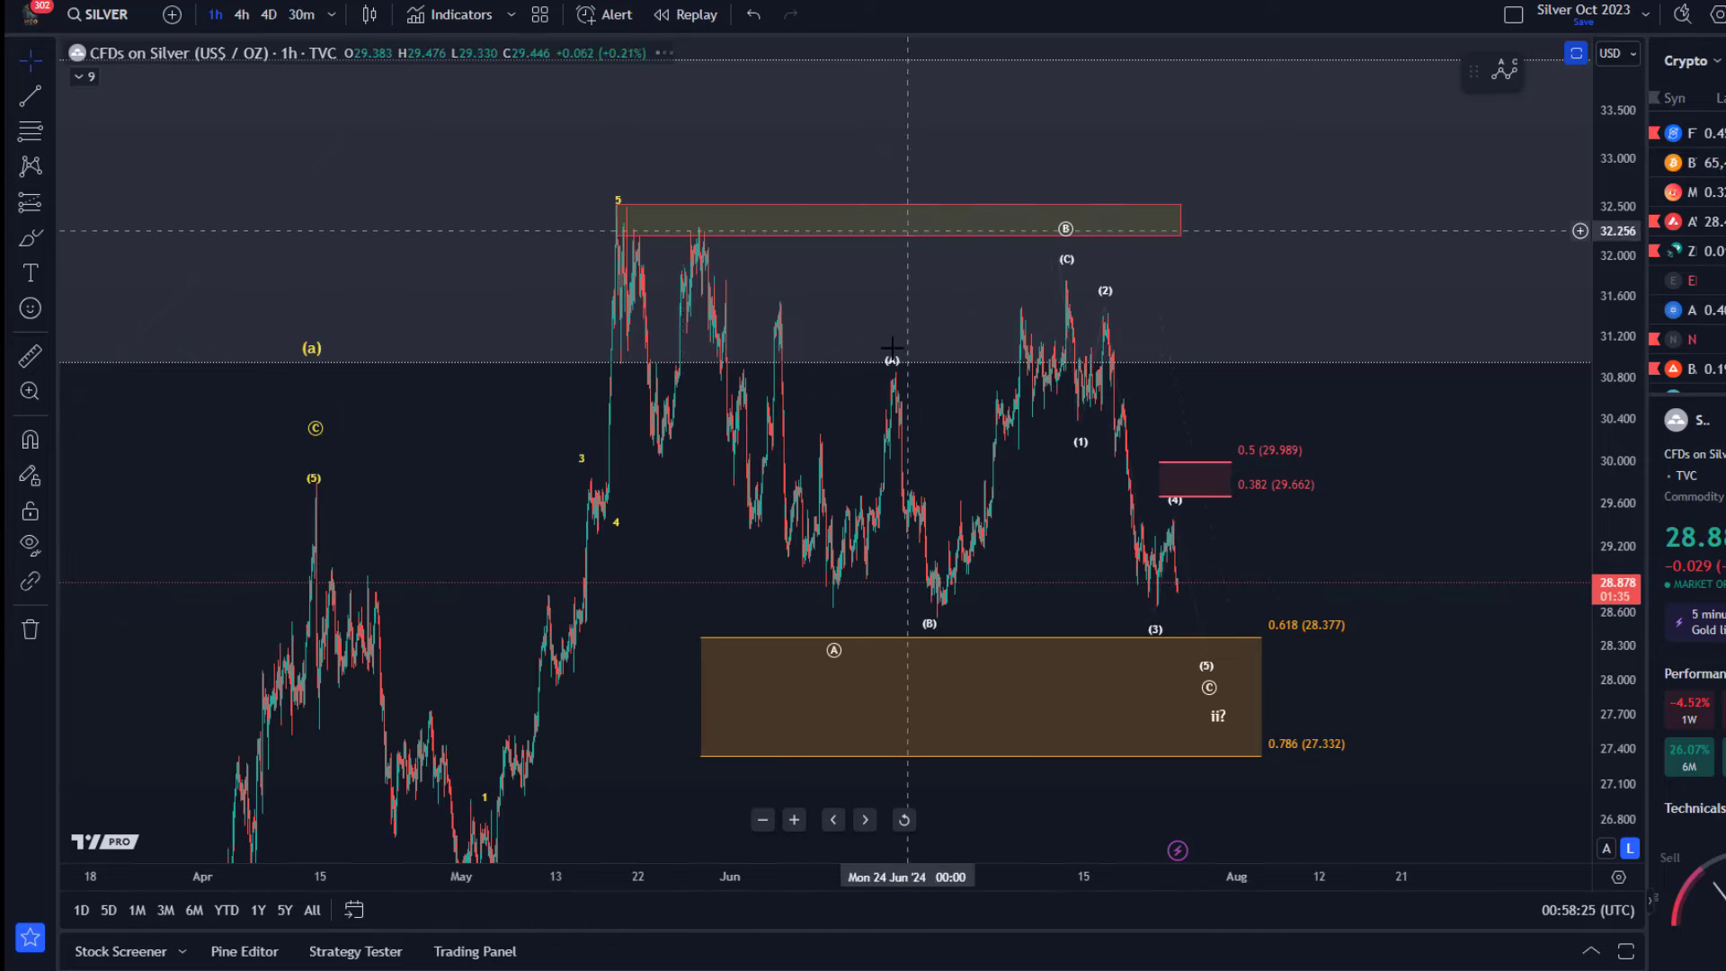
scroll(879, 375, "up", 3)
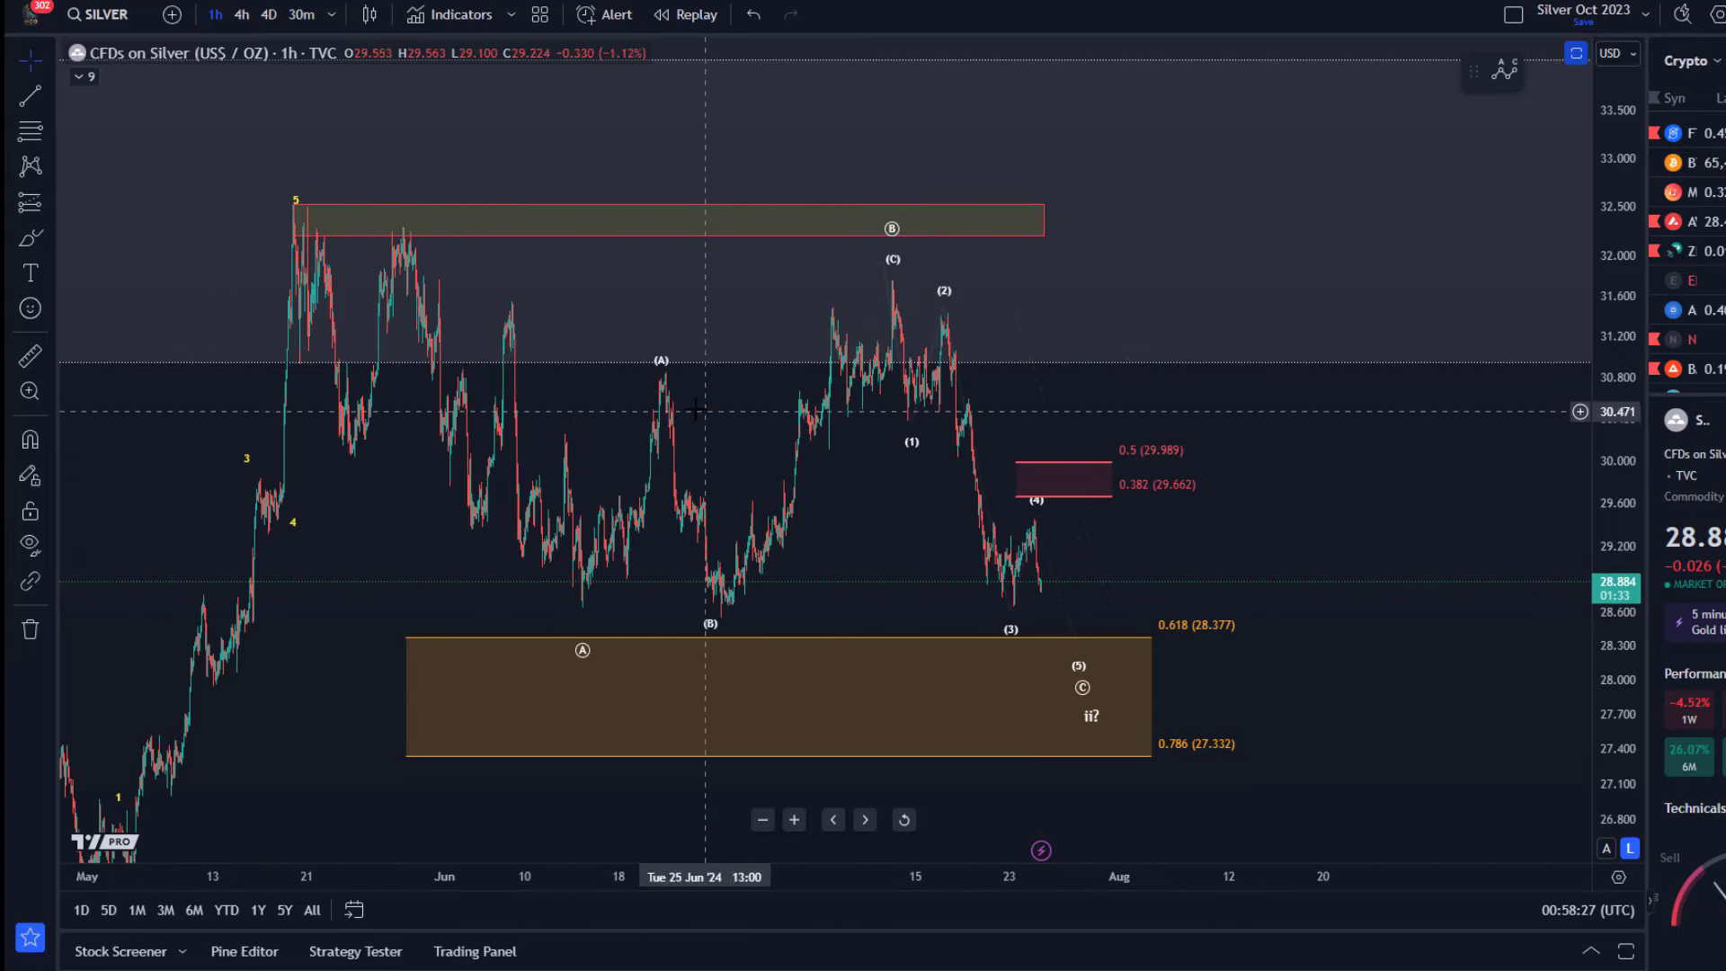
scroll(478, 373, "down", 2)
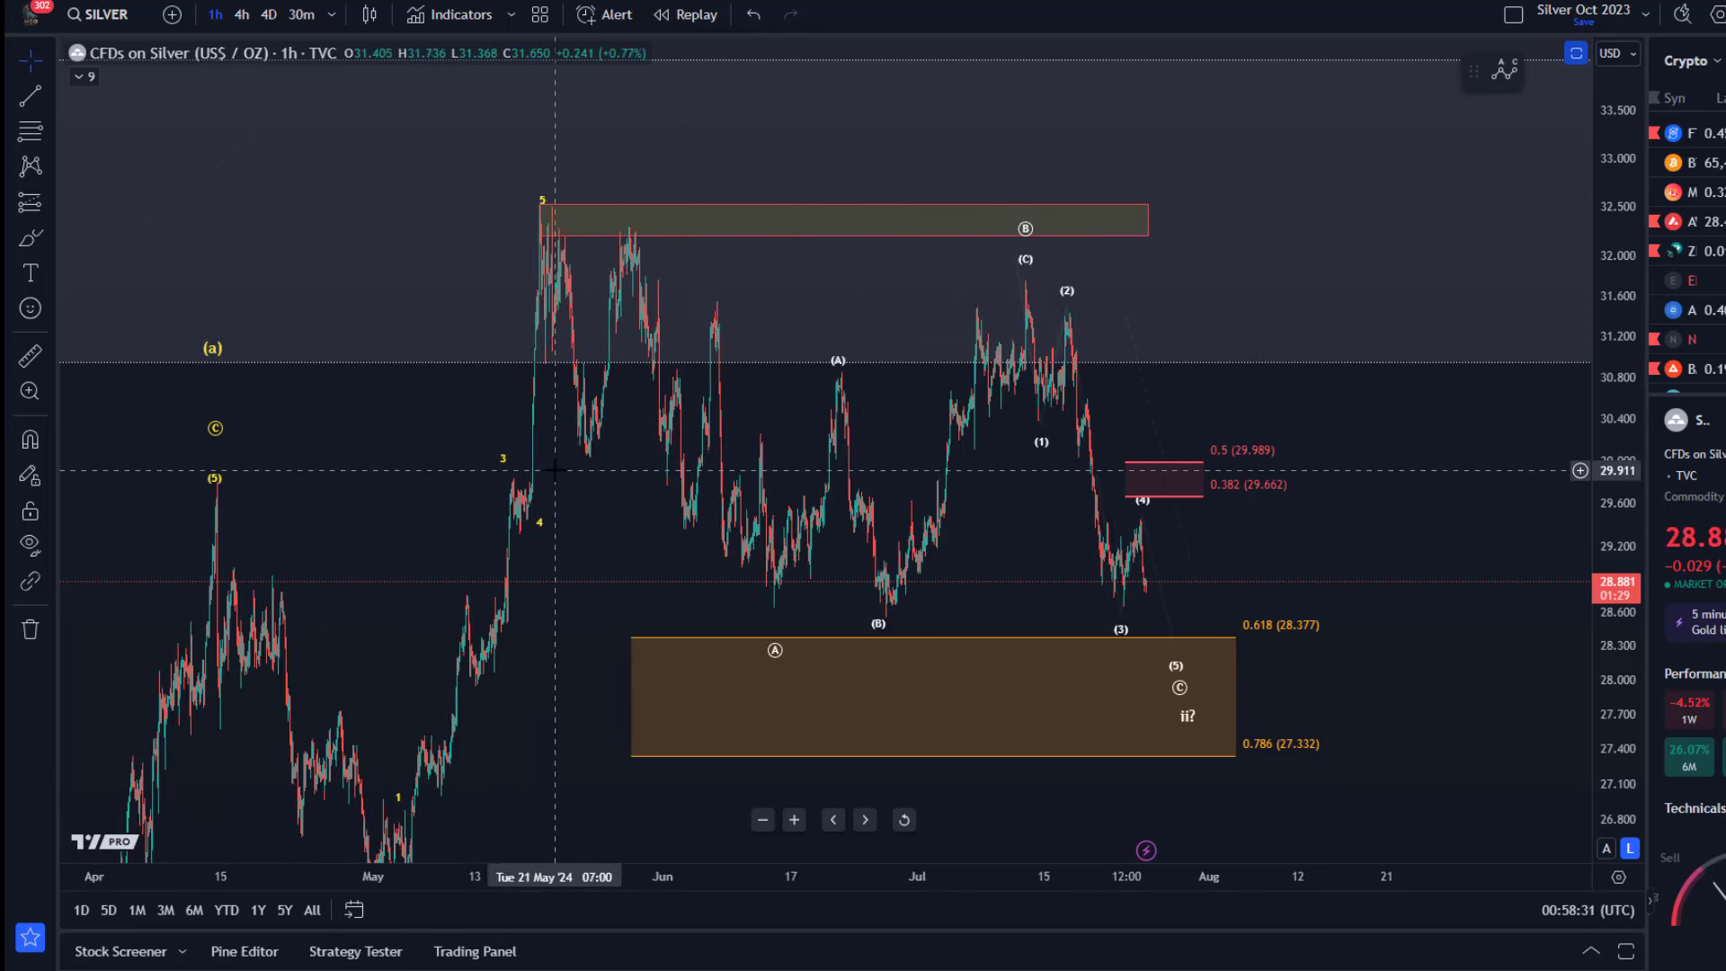
scroll(544, 473, "up", 1)
left_click(32, 274)
Place an 'i' text label just above the late-May wave-5 peak at font size 16
left_click(444, 211)
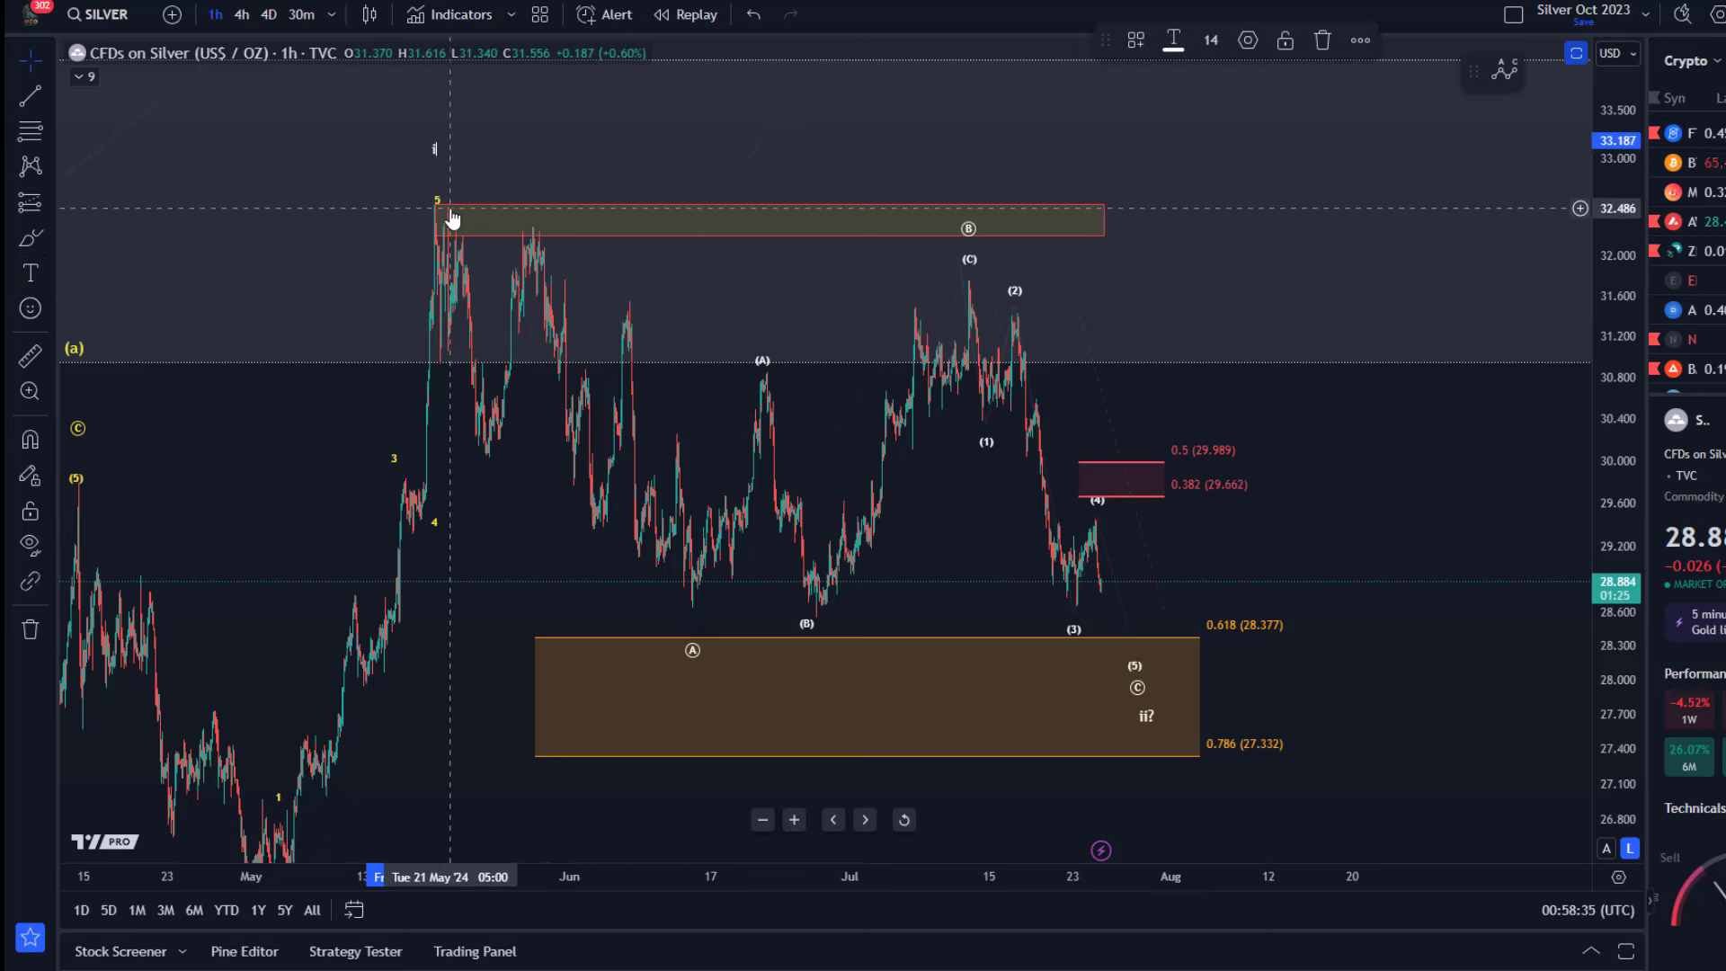
left_click(494, 177)
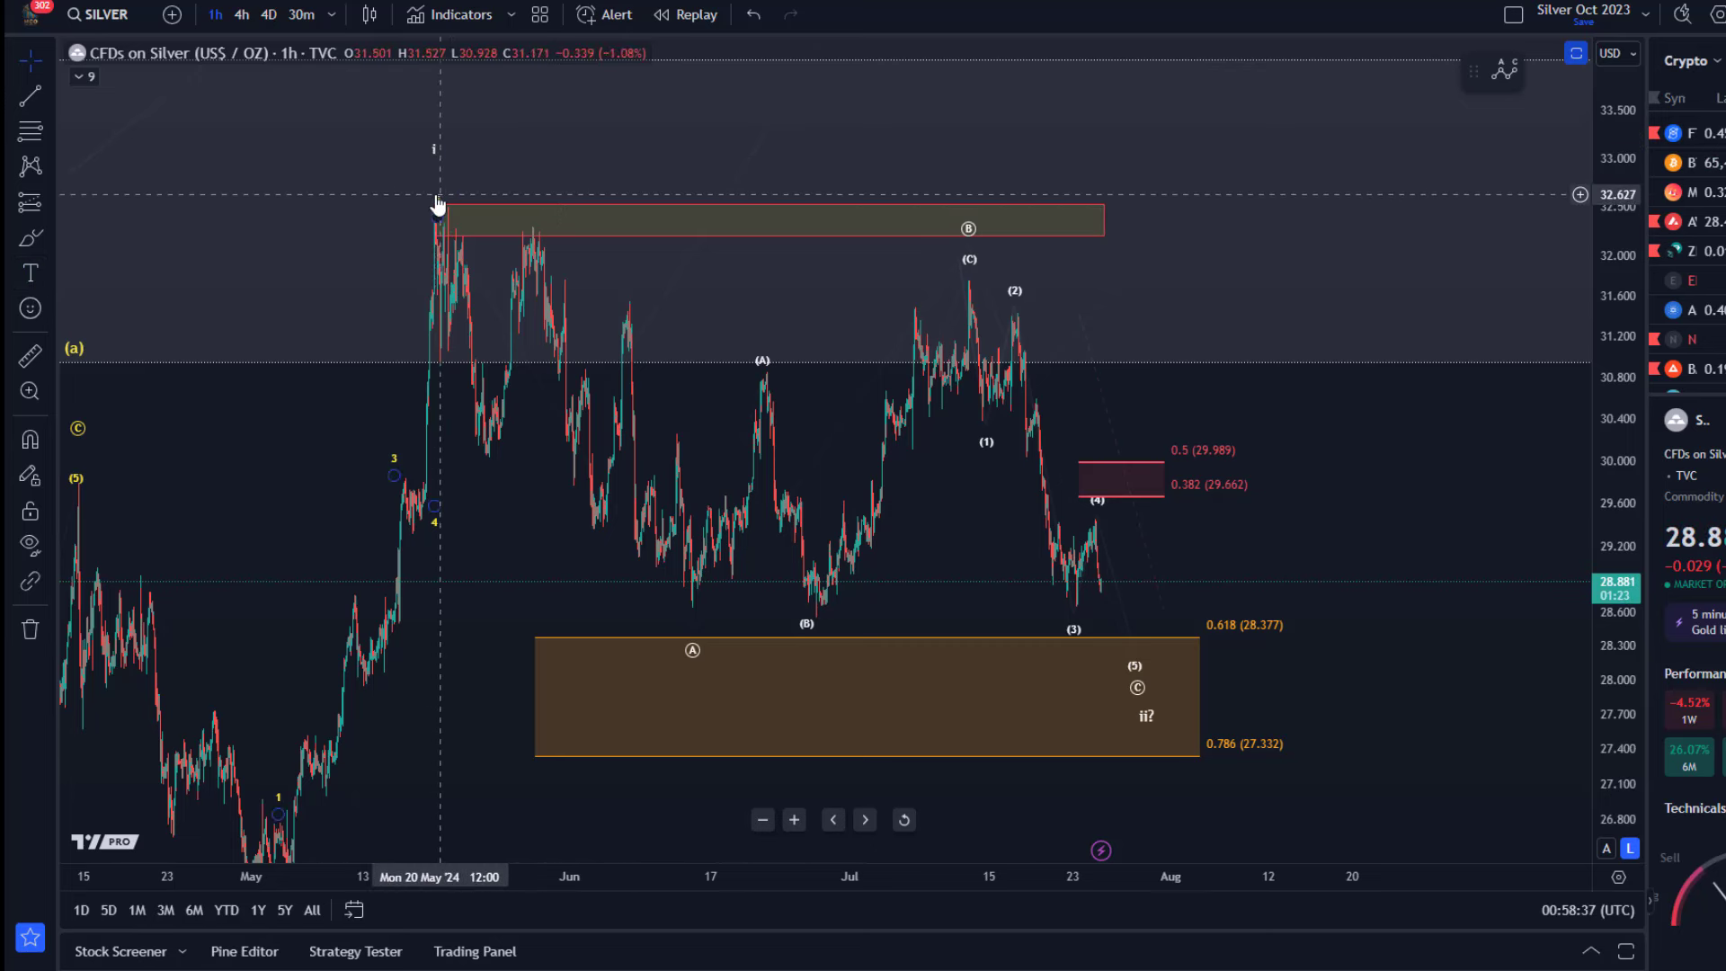
left_click_drag(434, 149, 436, 166)
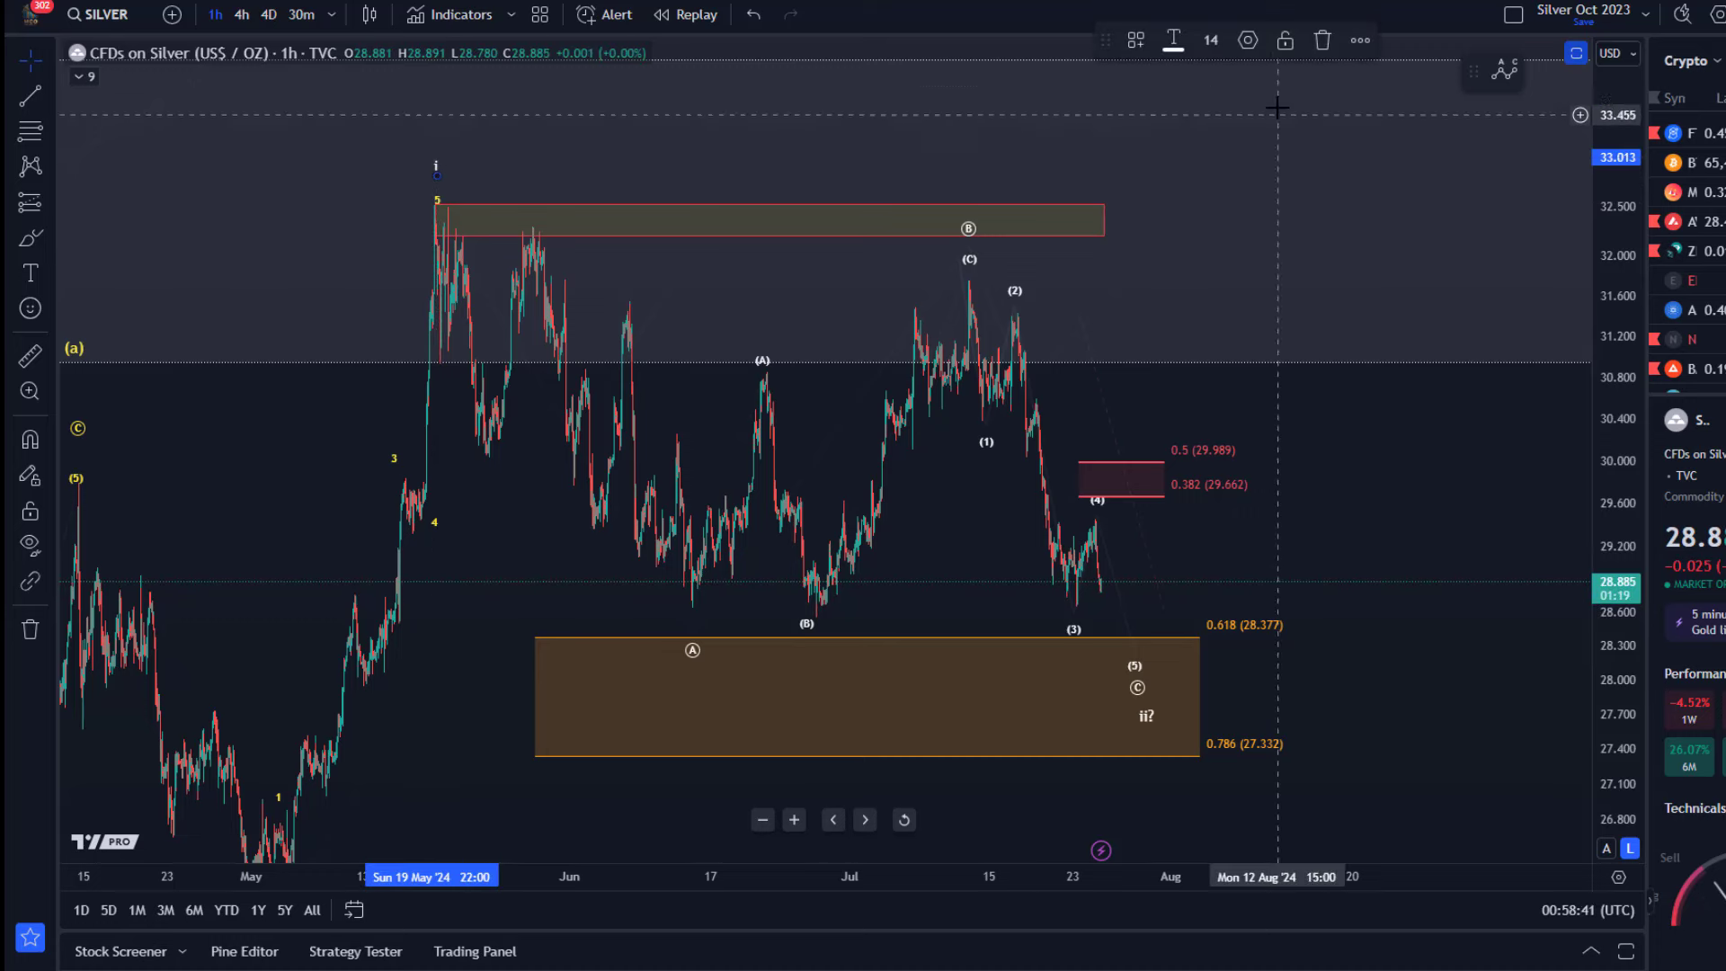
left_click(1211, 40)
left_click(1224, 209)
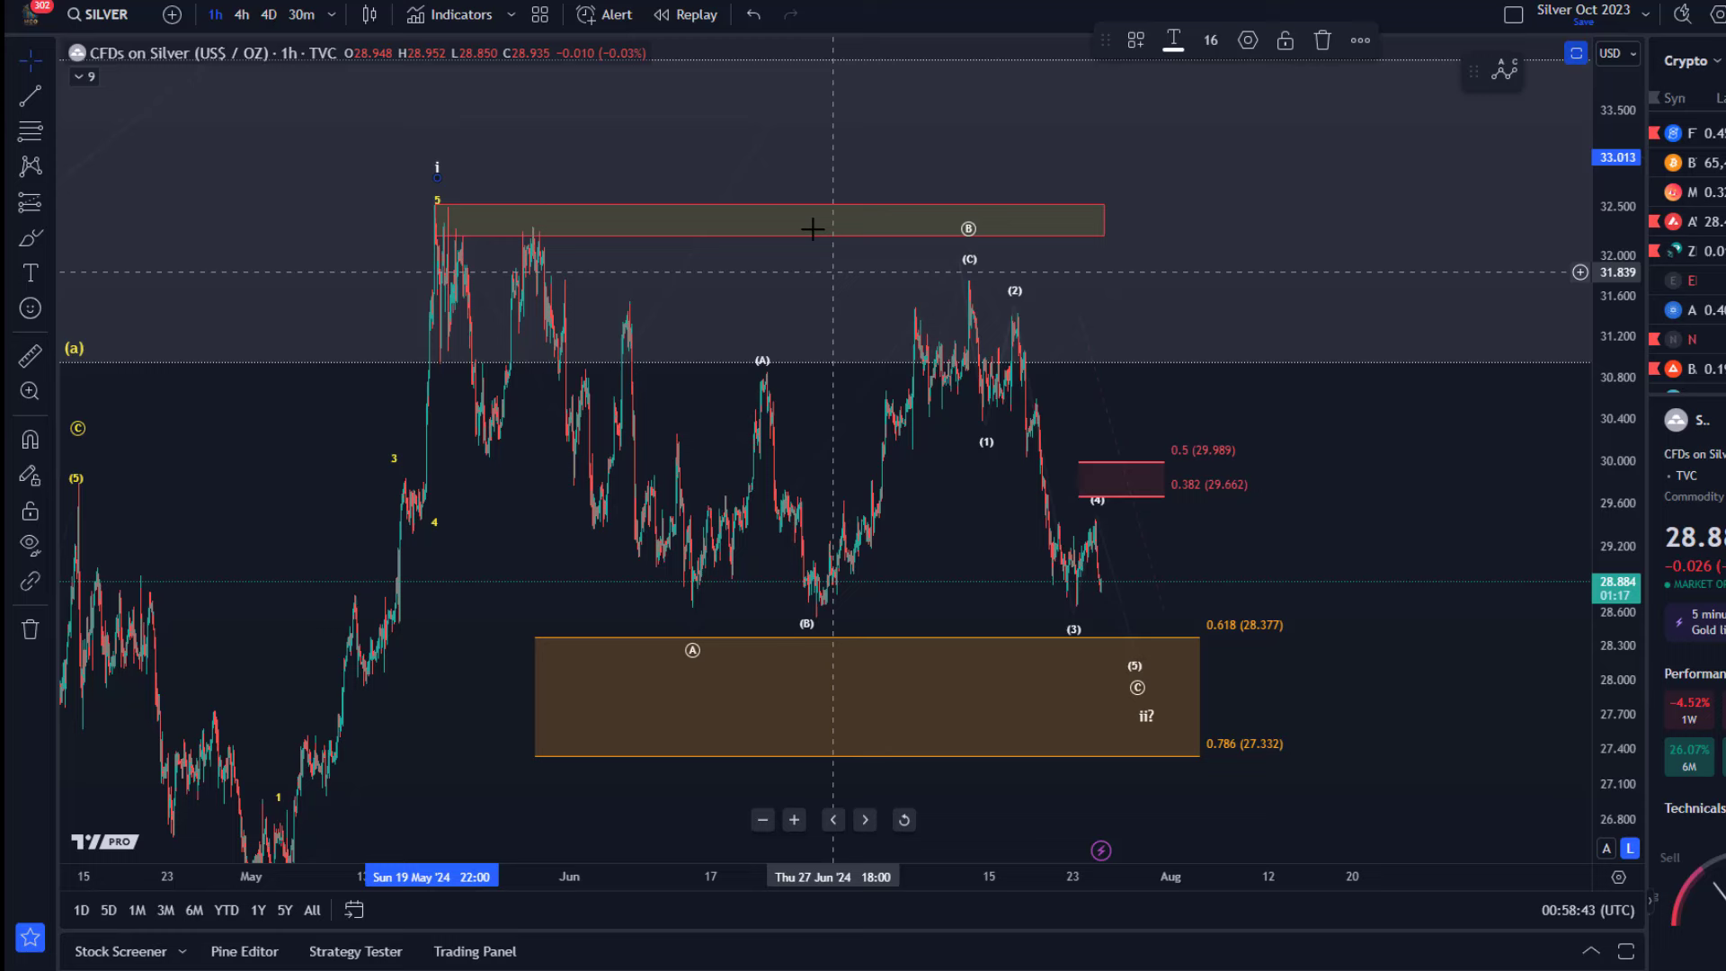
left_click(821, 261)
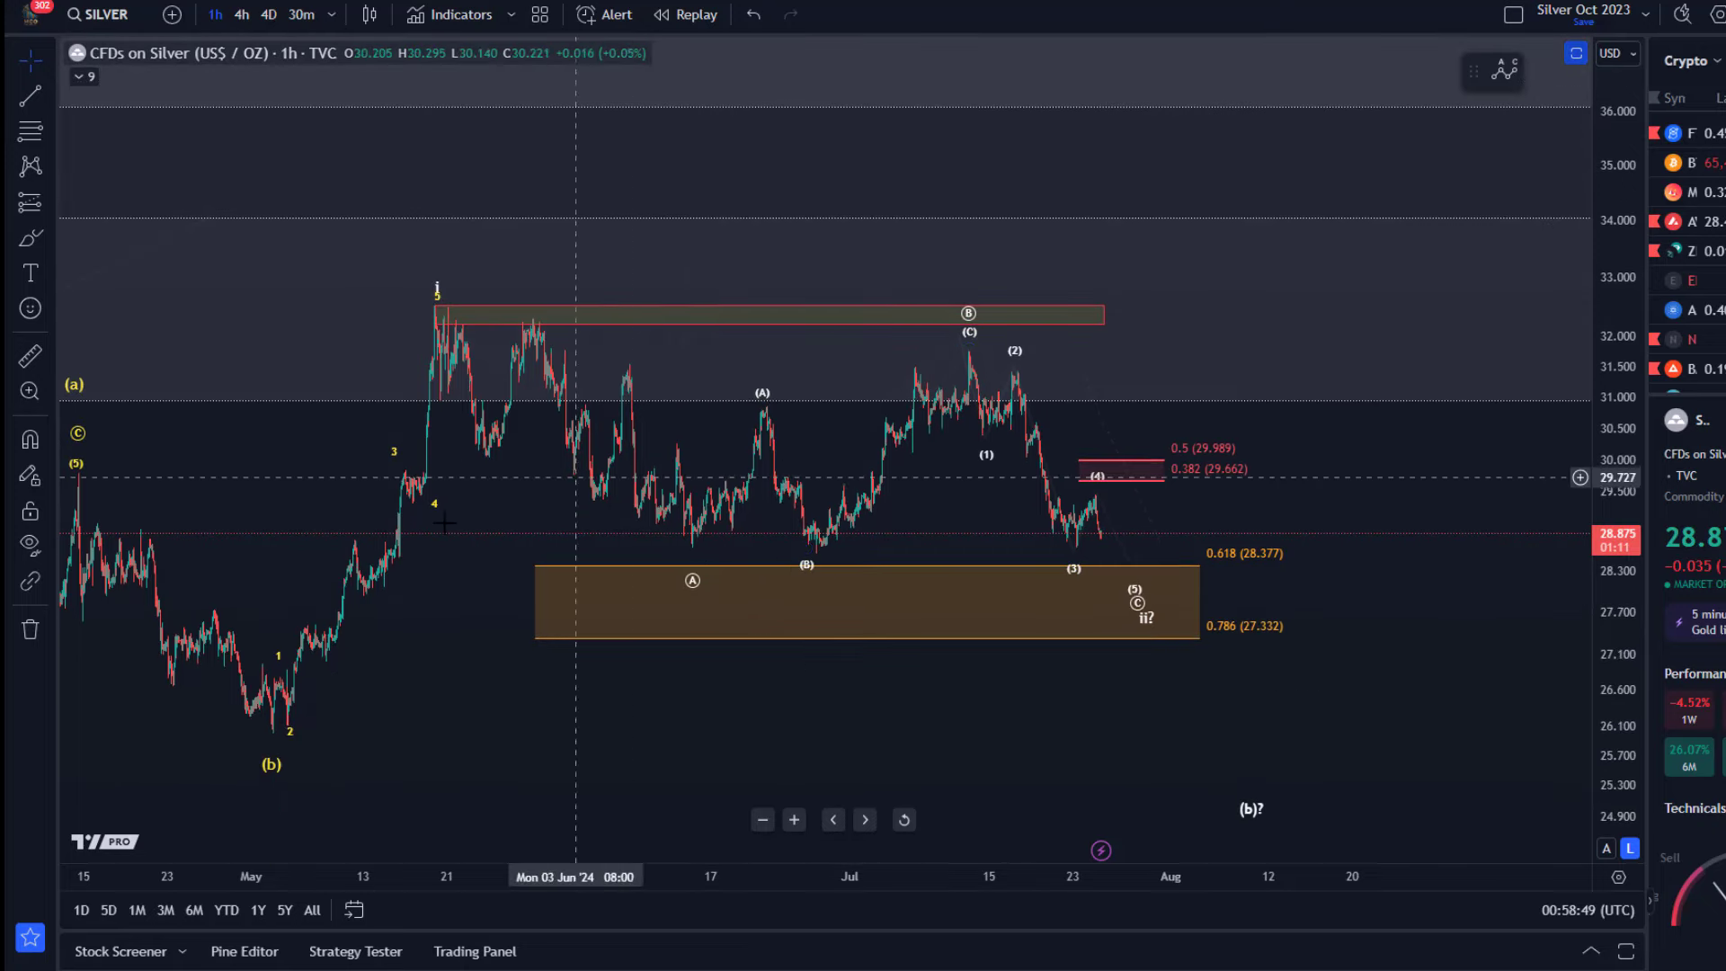
Pan the chart to check the higher wave labels, then bring the price history back
left_click(436, 288)
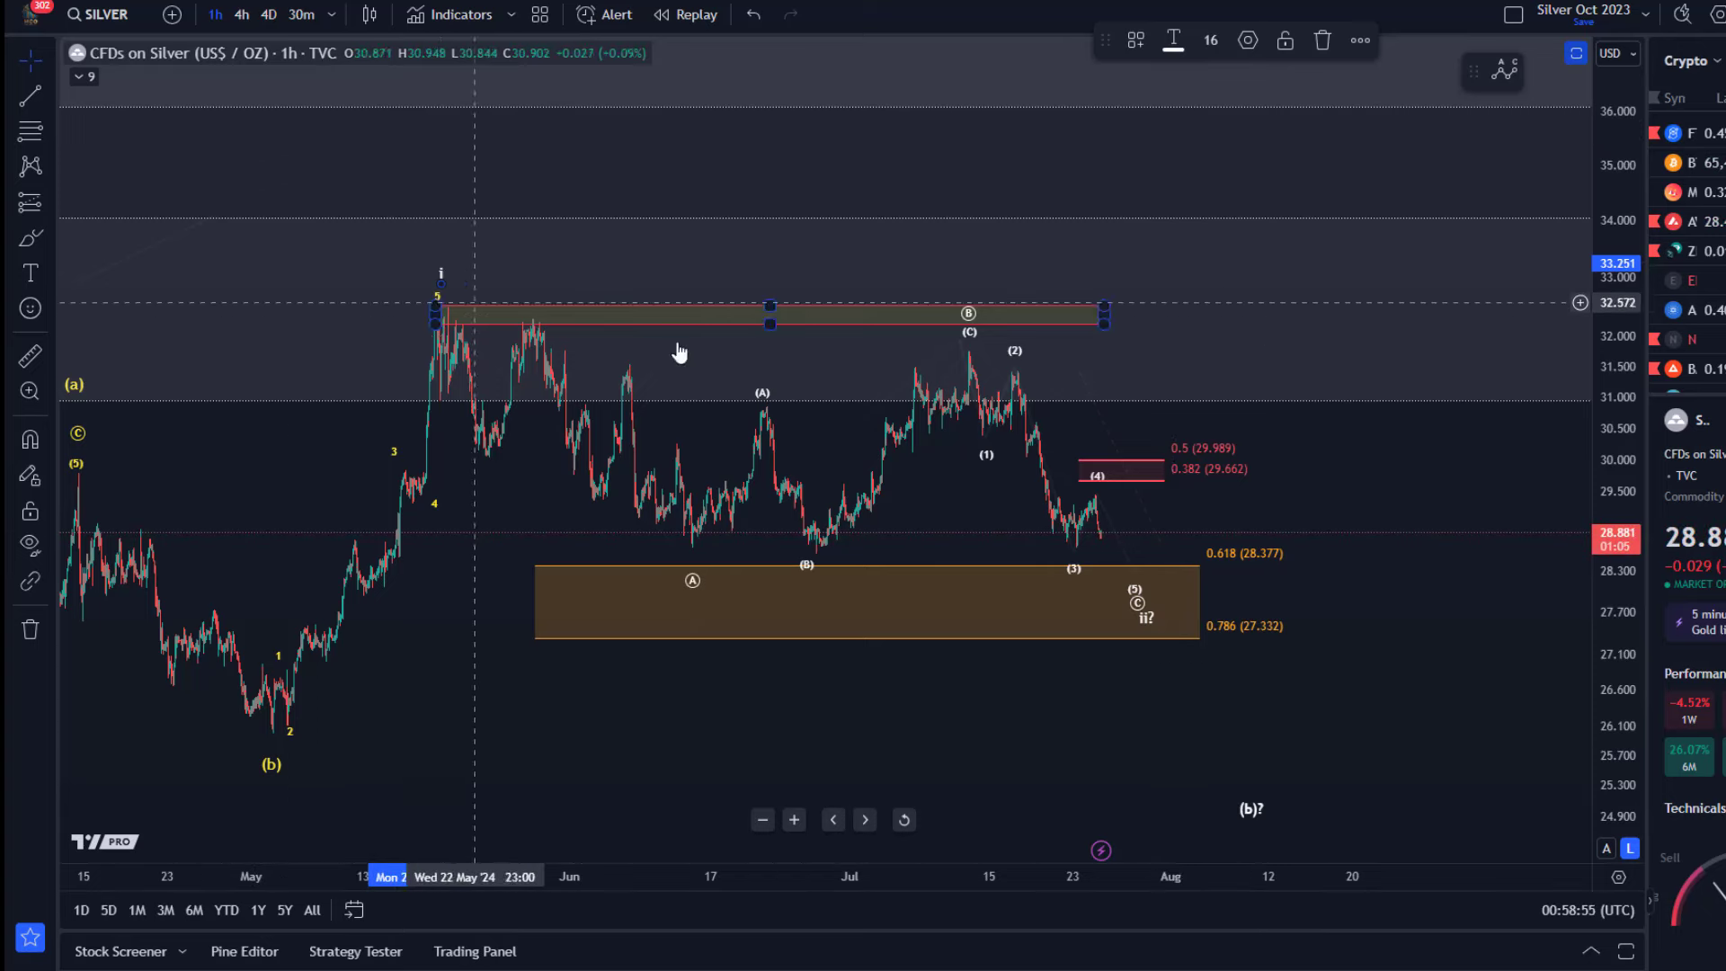
left_click_drag(1209, 400, 854, 778)
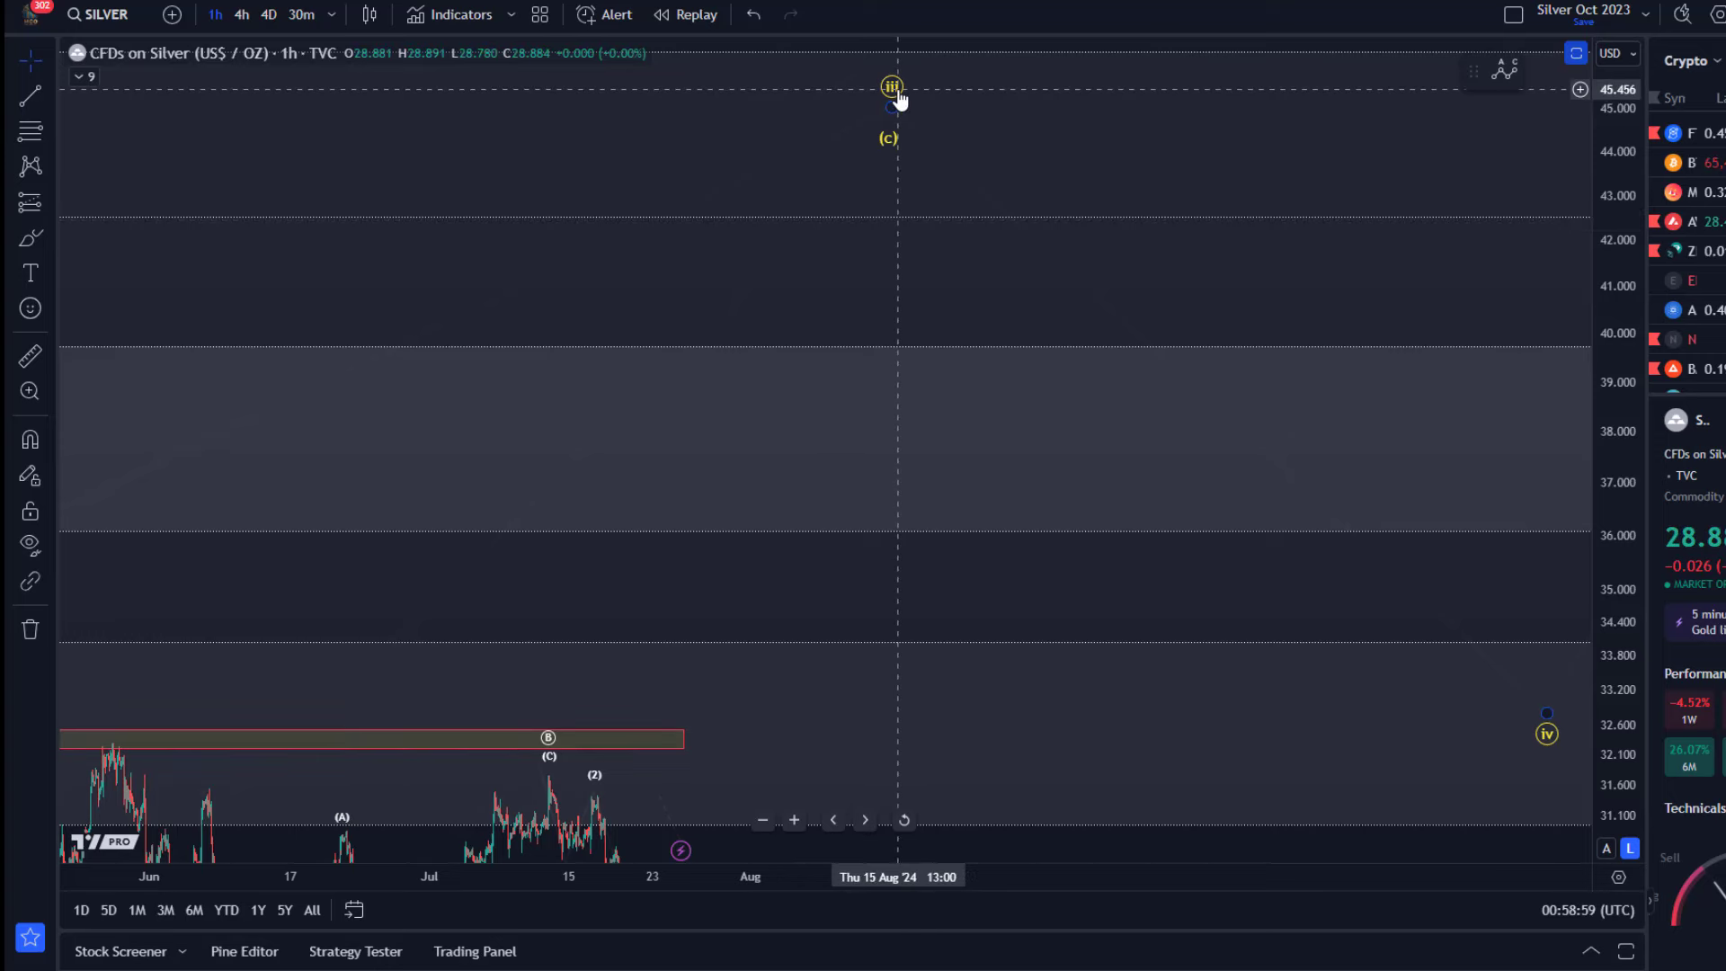
left_click_drag(773, 443, 1220, 50)
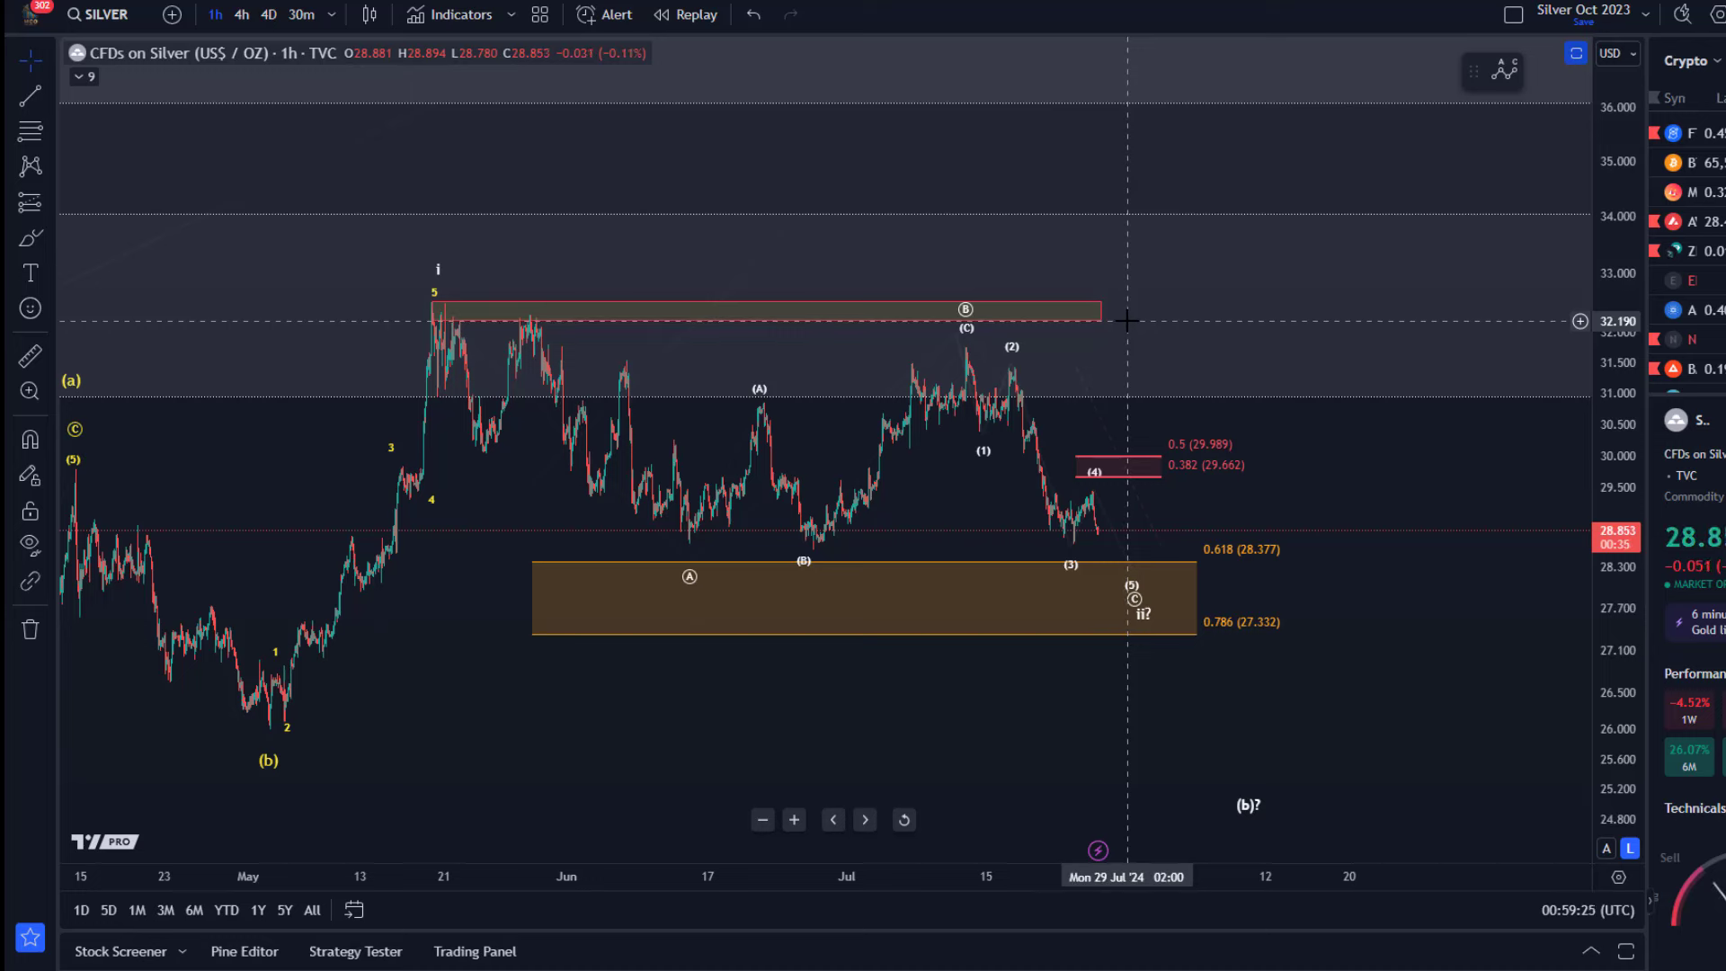
Stretch the red 32.2–32.5 resistance box rightward past the latest price bars
left_click(1096, 311)
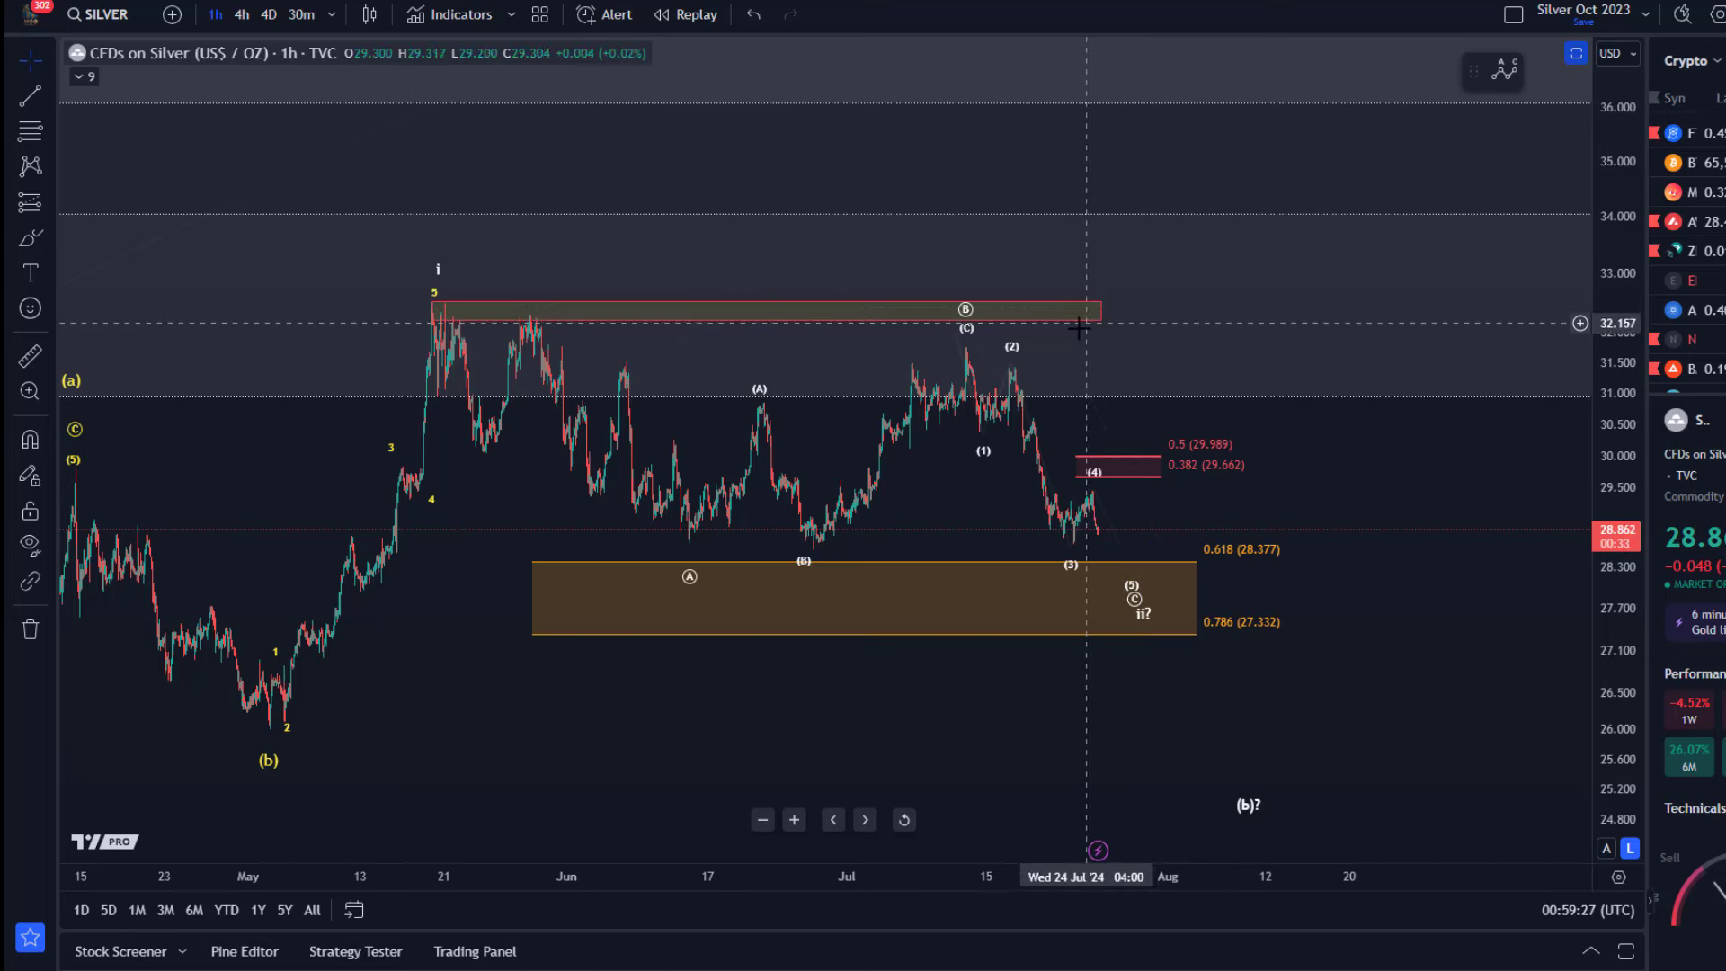
left_click(1100, 309)
mouse_move(1114, 311)
left_mouse_down()
mouse_move(1212, 333)
mouse_move(1187, 328)
left_mouse_up()
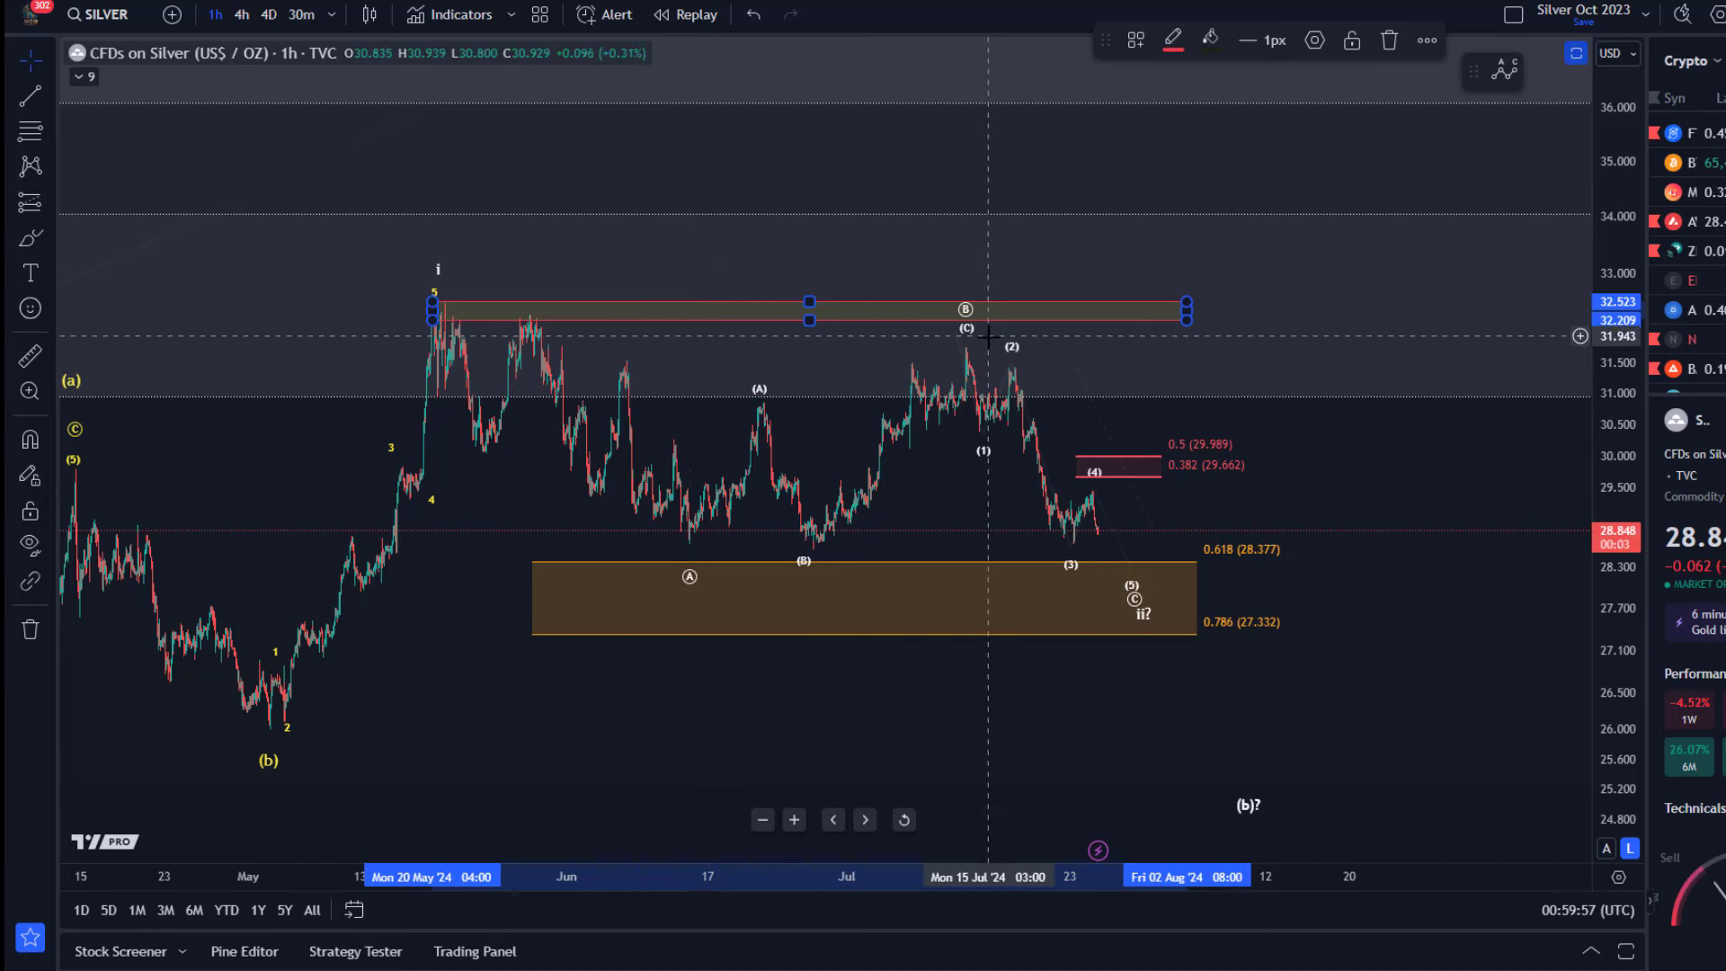
scroll(943, 445, "up", 3)
left_click_drag(1275, 477, 1579, 468)
left_click(1580, 467)
key("Escape")
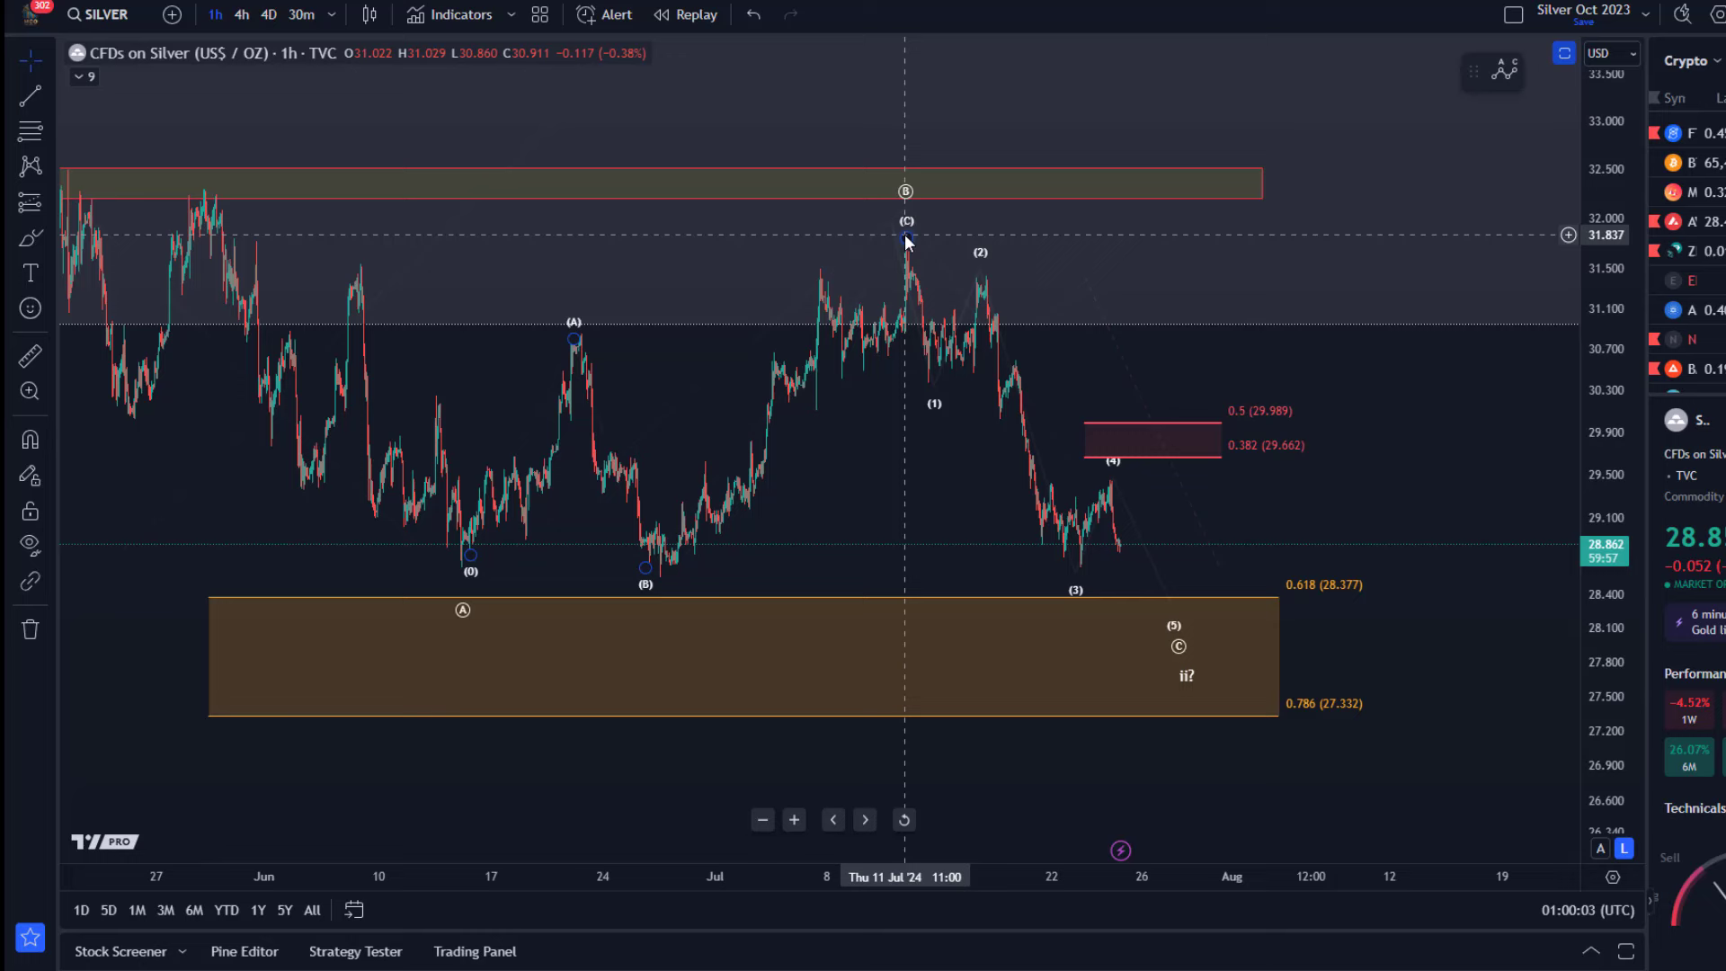
left_click(686, 579)
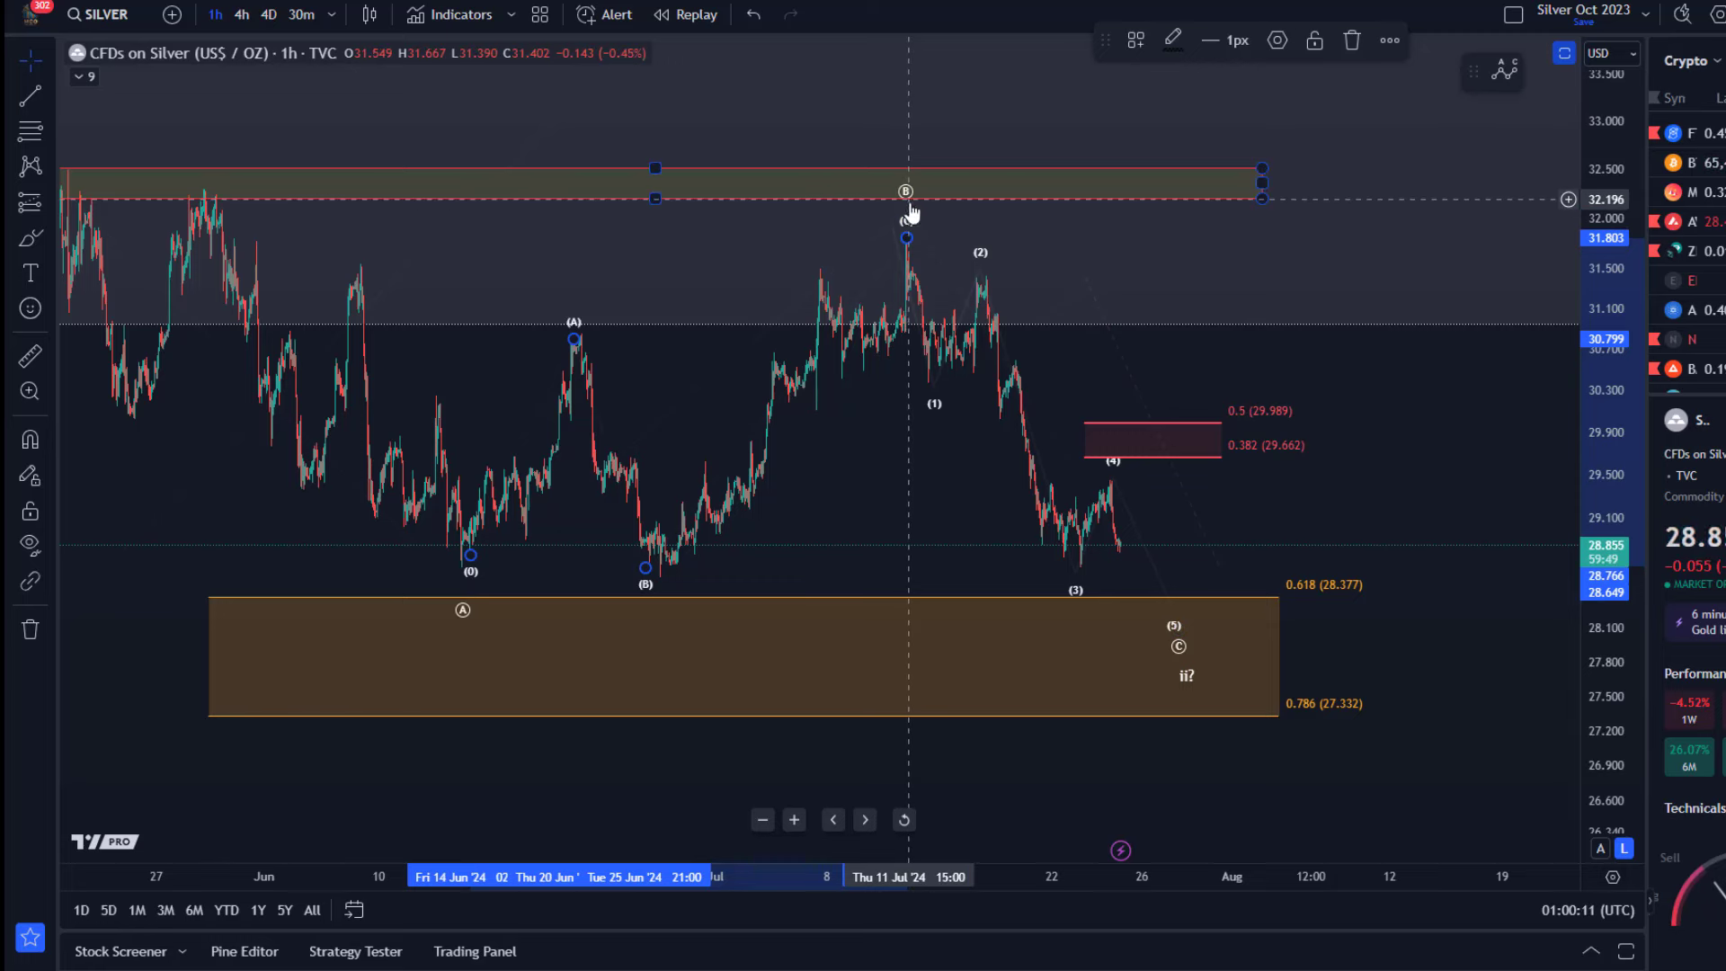
left_click(1186, 676)
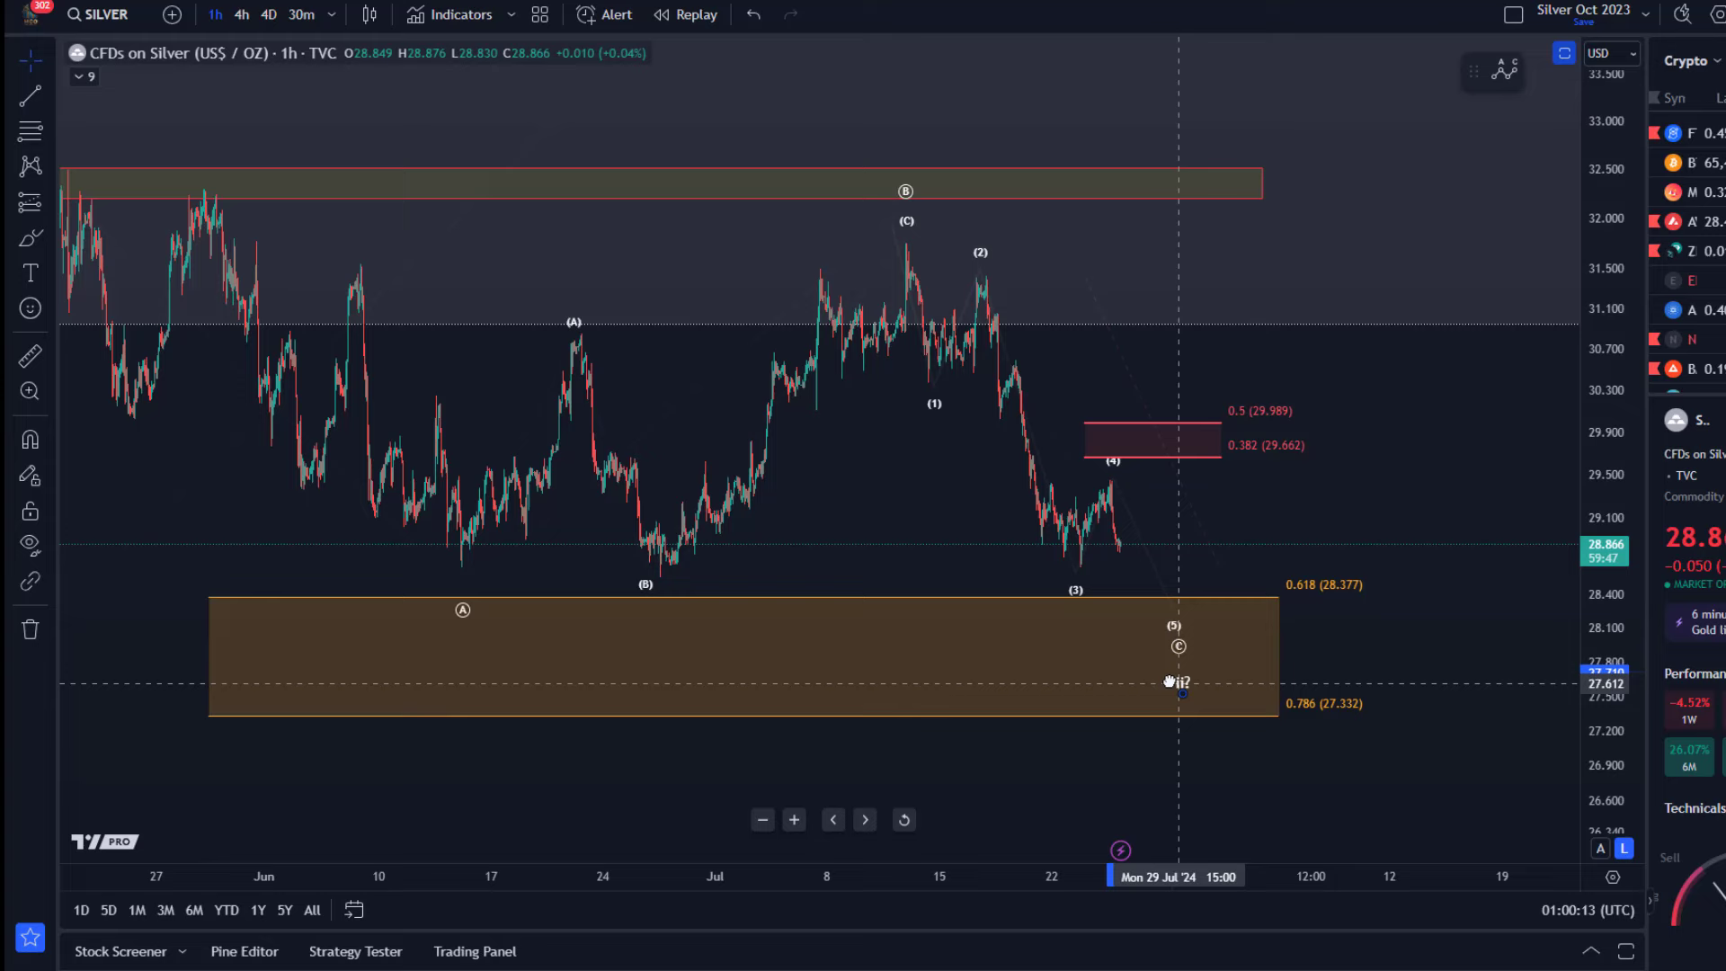
scroll(1140, 636, "down", 4)
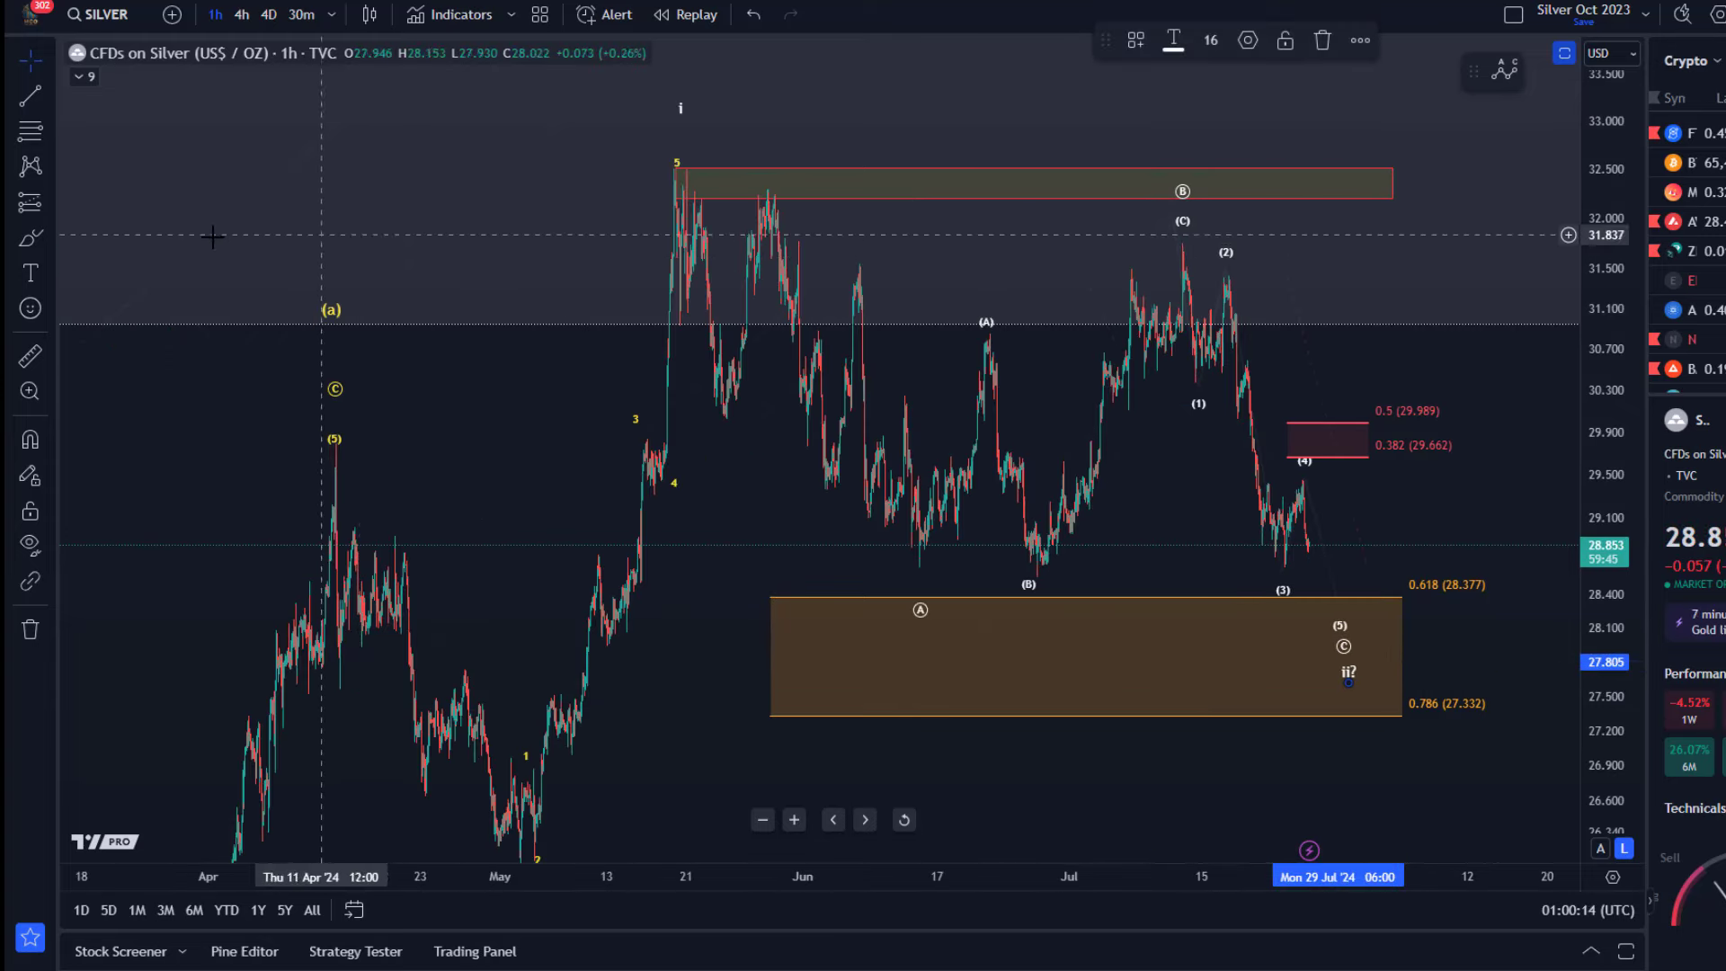
left_click(29, 239)
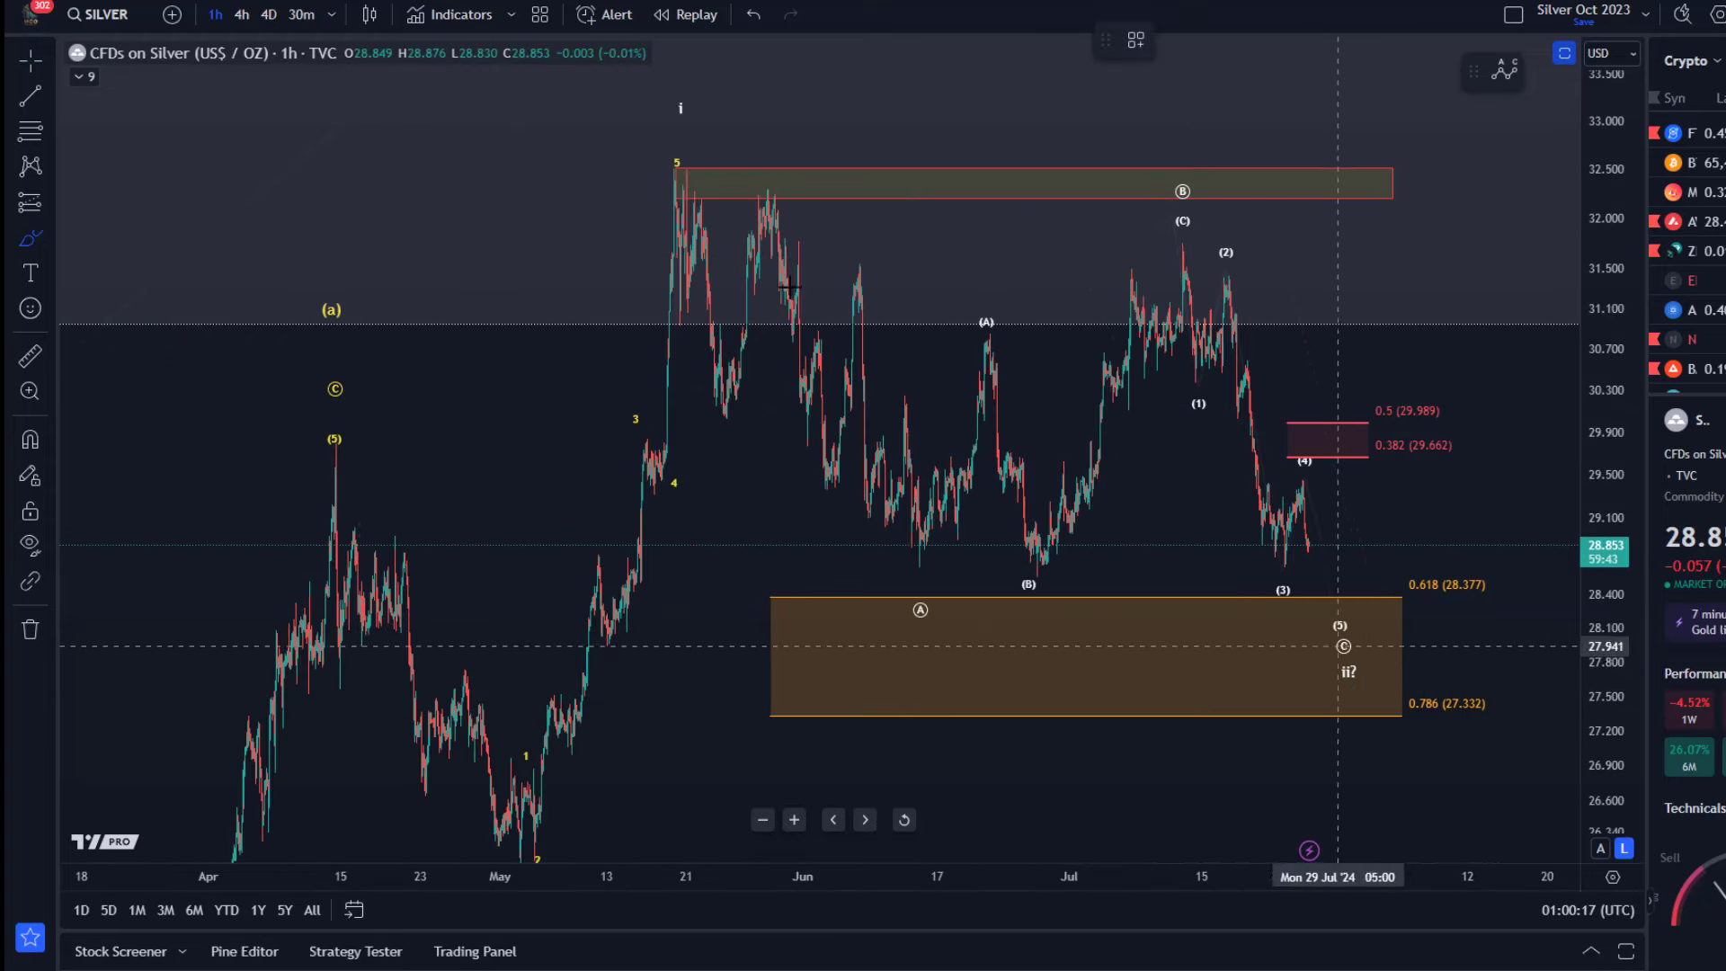
Sketch the expected wave path with a red brush stroke, undo it, and recenter the latest waves
mouse_move(677, 137)
left_mouse_down()
mouse_move(818, 404)
mouse_move(1027, 438)
mouse_move(1226, 296)
mouse_move(1361, 620)
left_mouse_up()
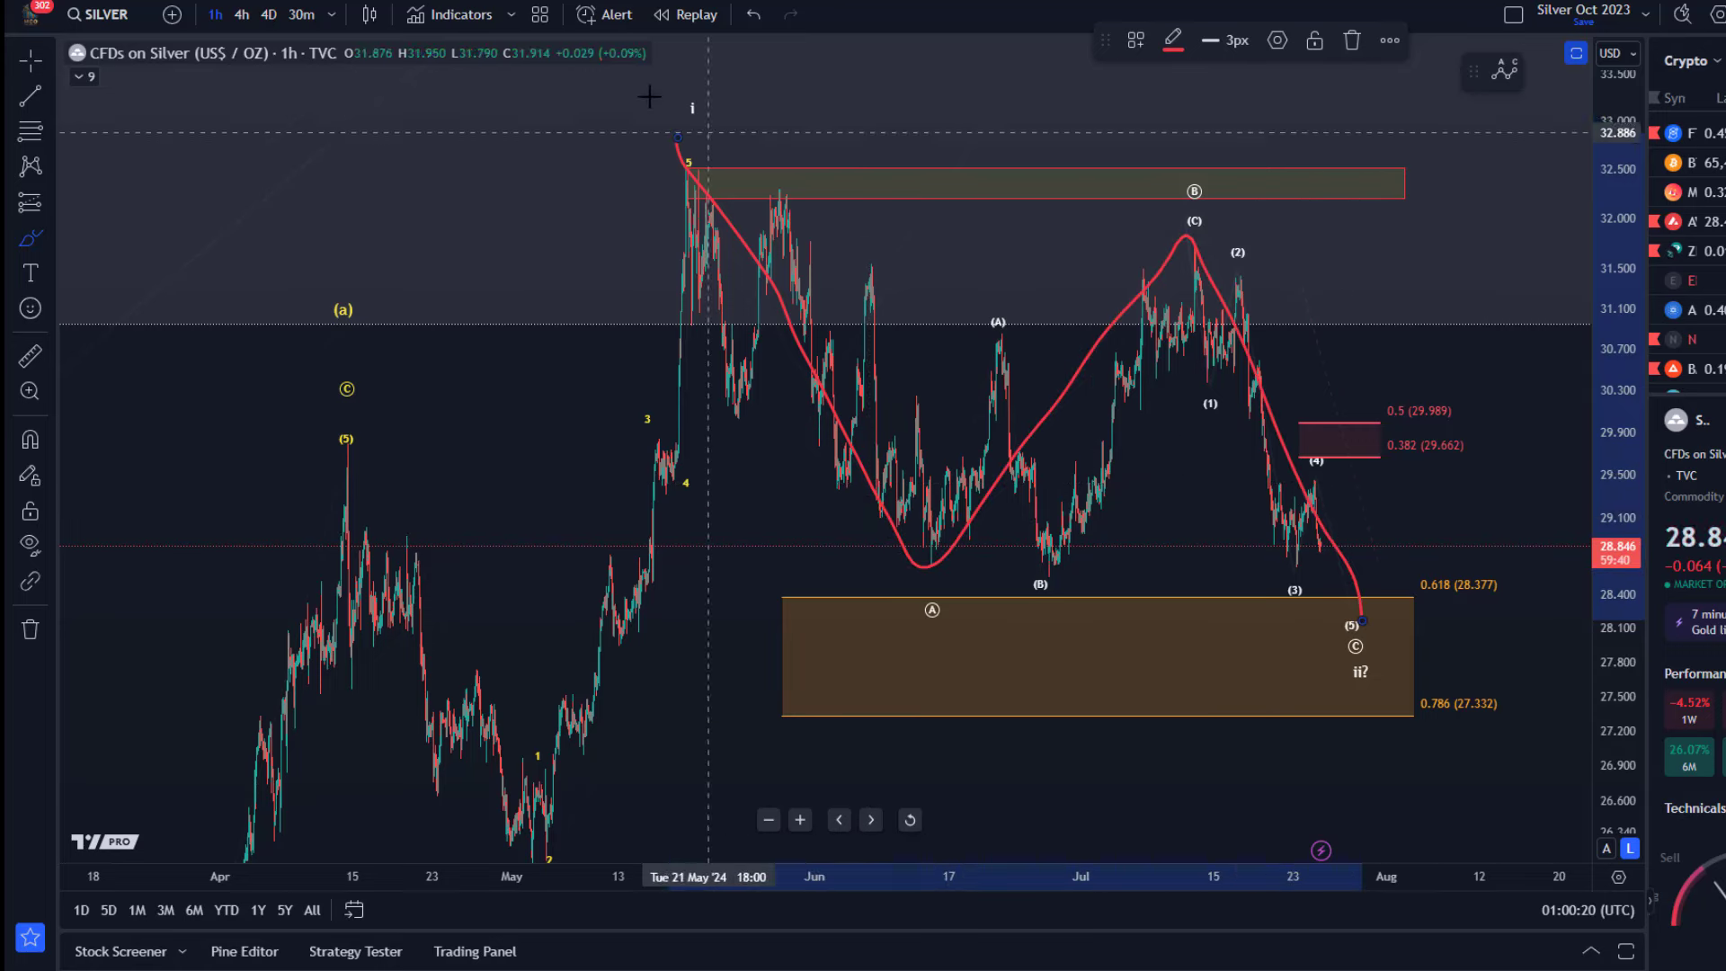
left_click(753, 15)
left_click_drag(753, 158, 334, 162)
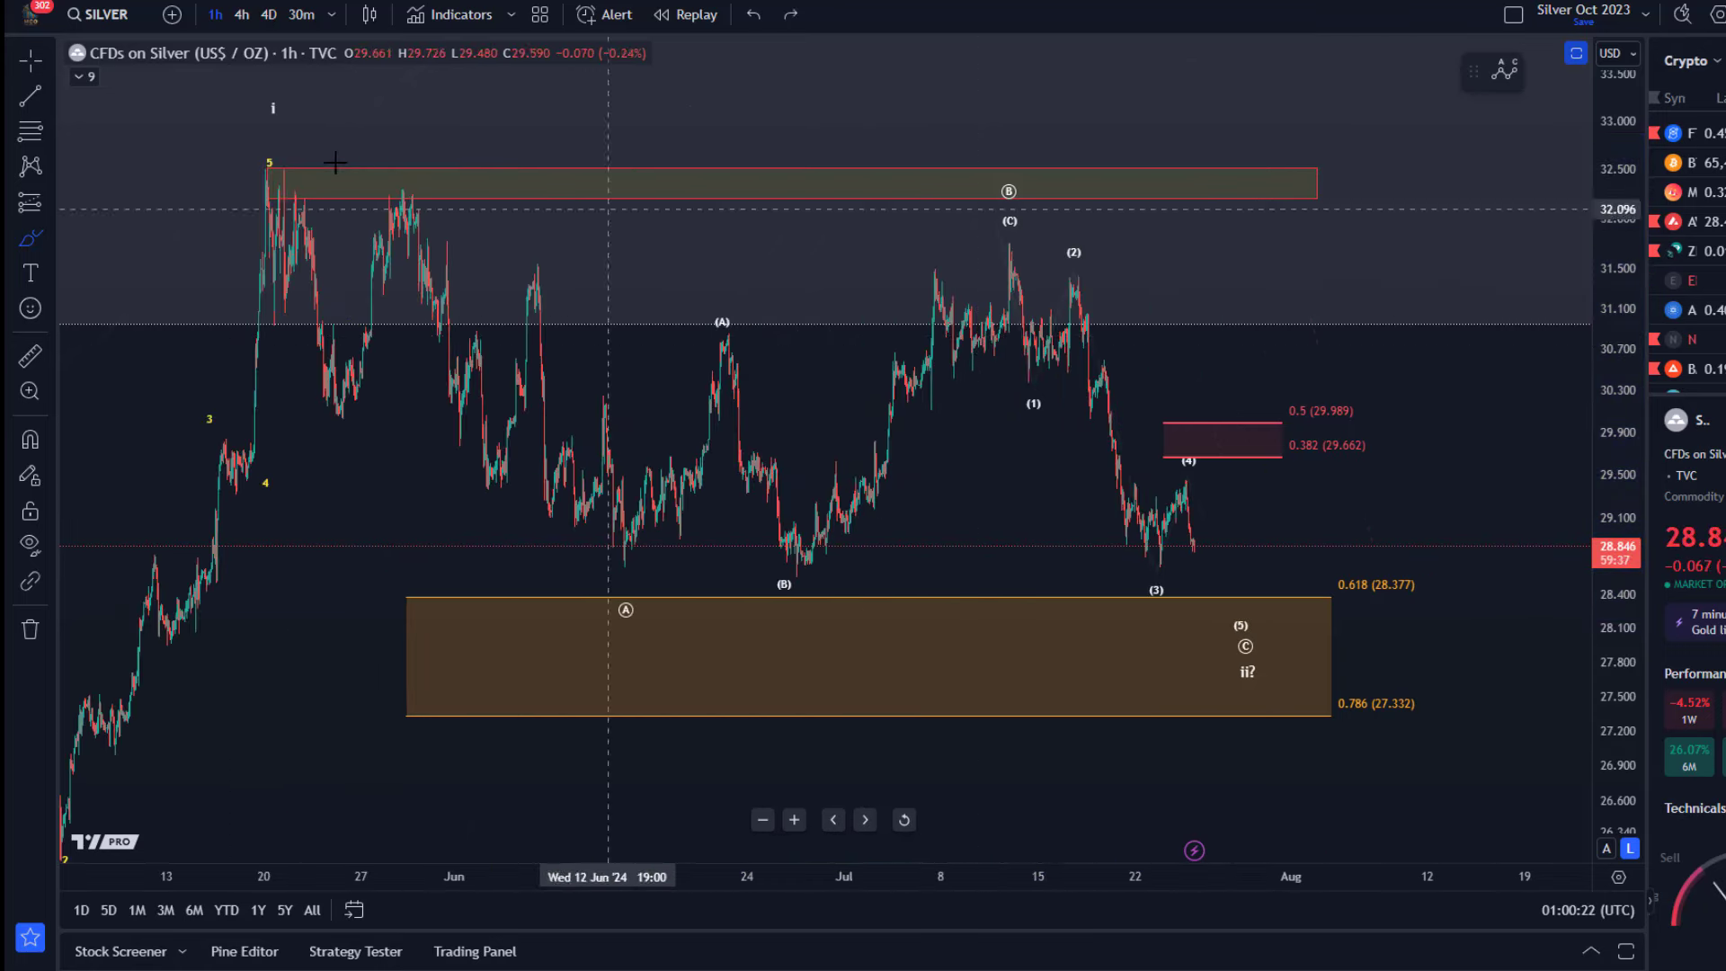
Choose the Trend-Based Fib Extension and anchor its first point at the wave-i peak
left_click(48, 133)
left_click(180, 196)
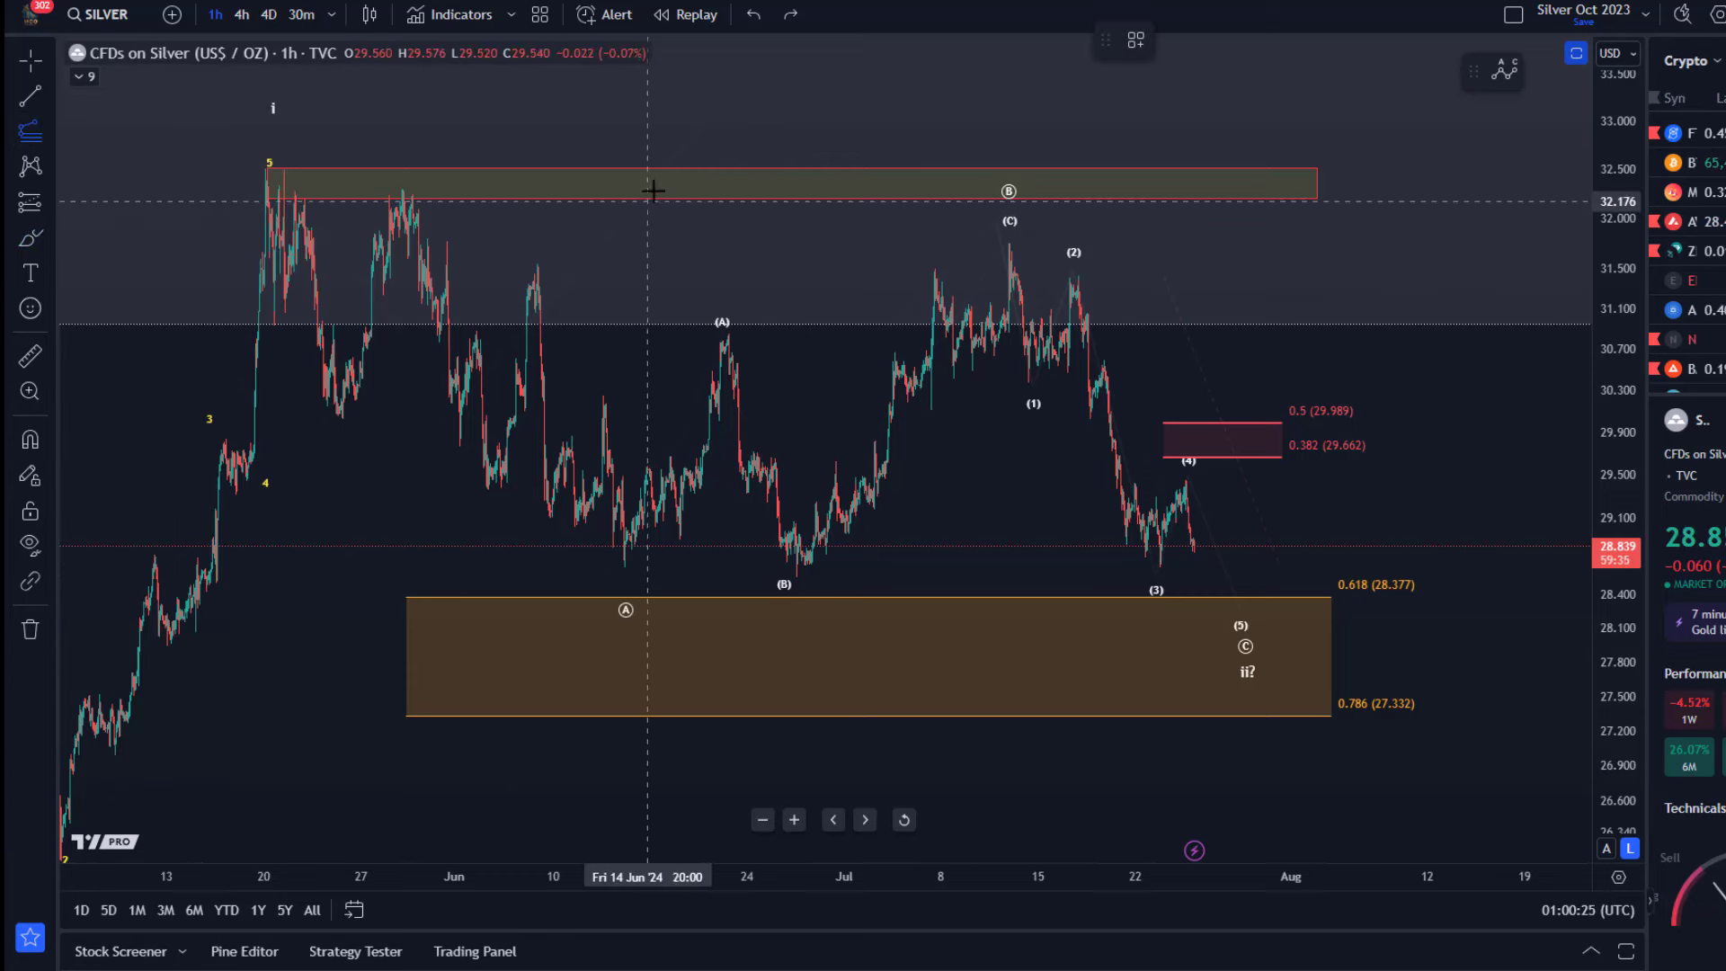
left_click(743, 168)
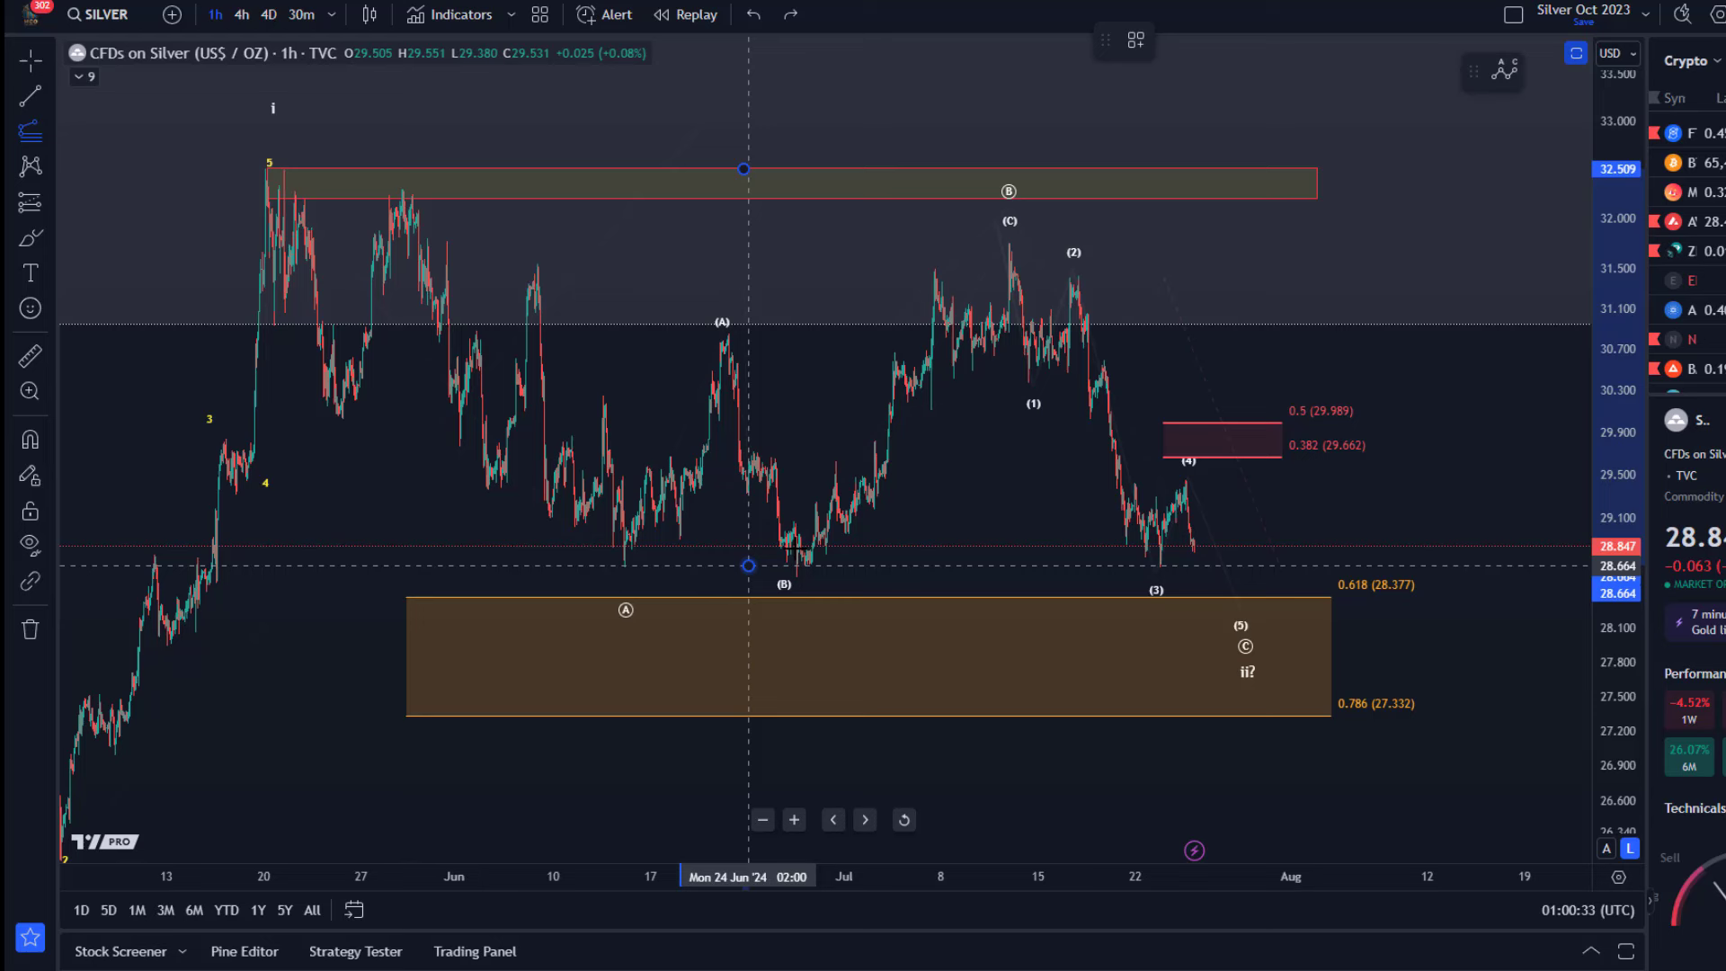
Set the extension's second point at the (B) low and third near 31.76, projecting the 1 (28.002) target
left_click(748, 566)
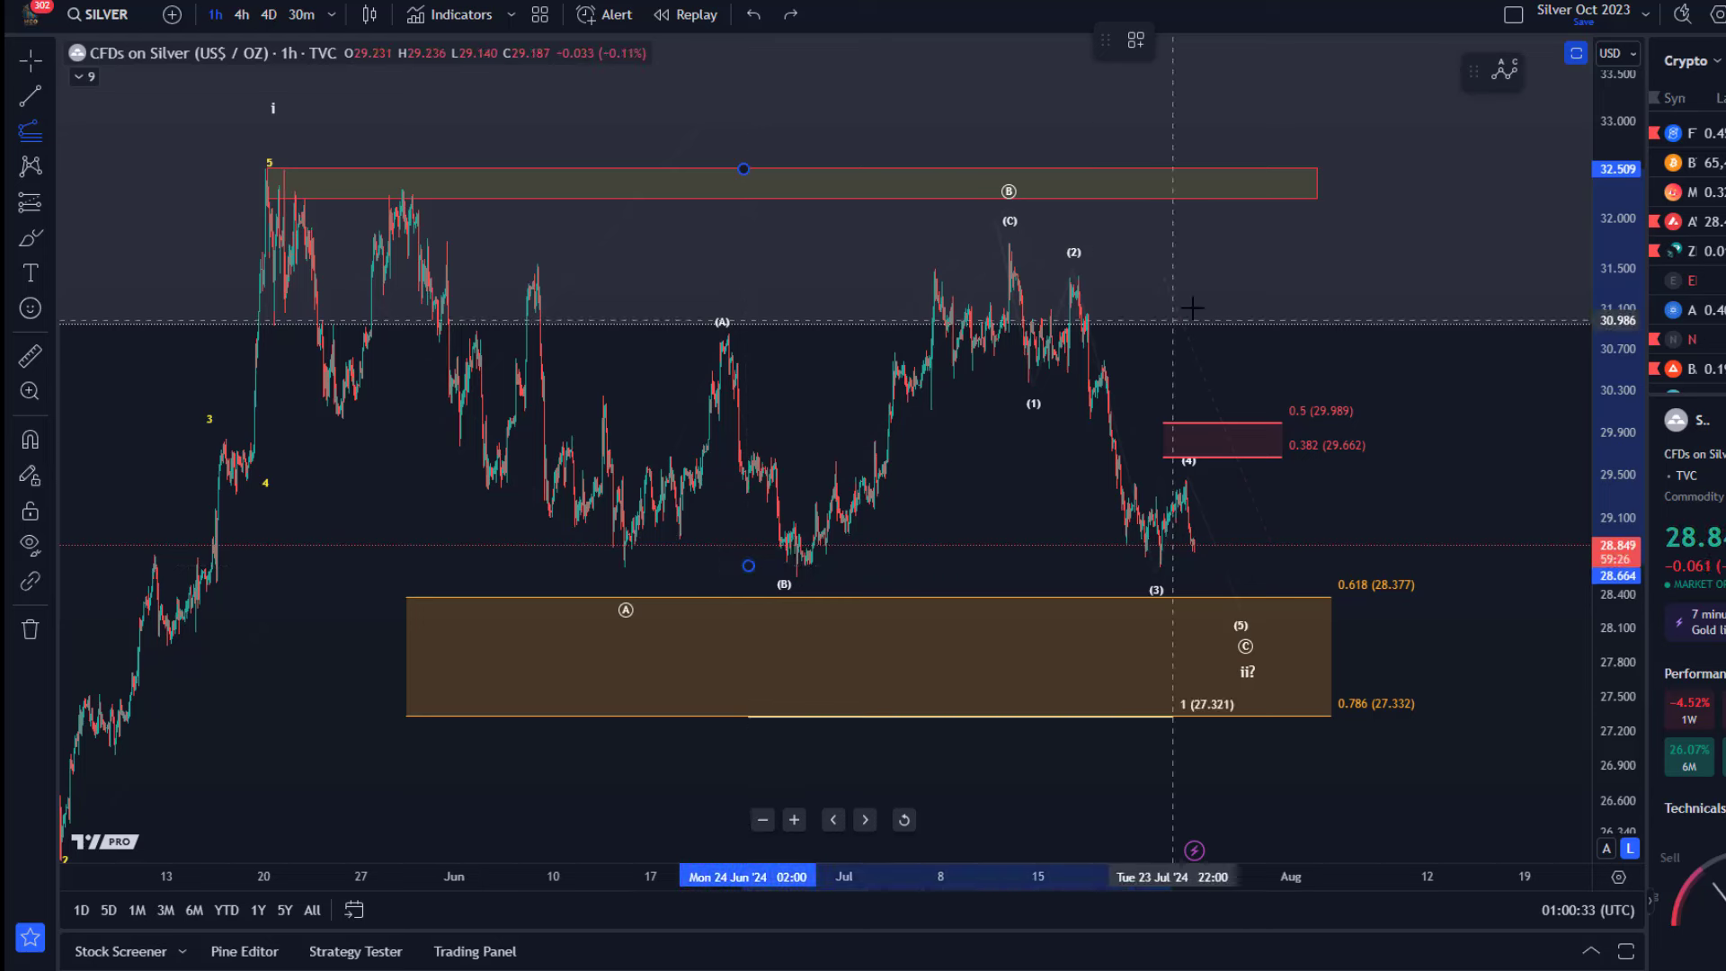
left_click(1272, 242)
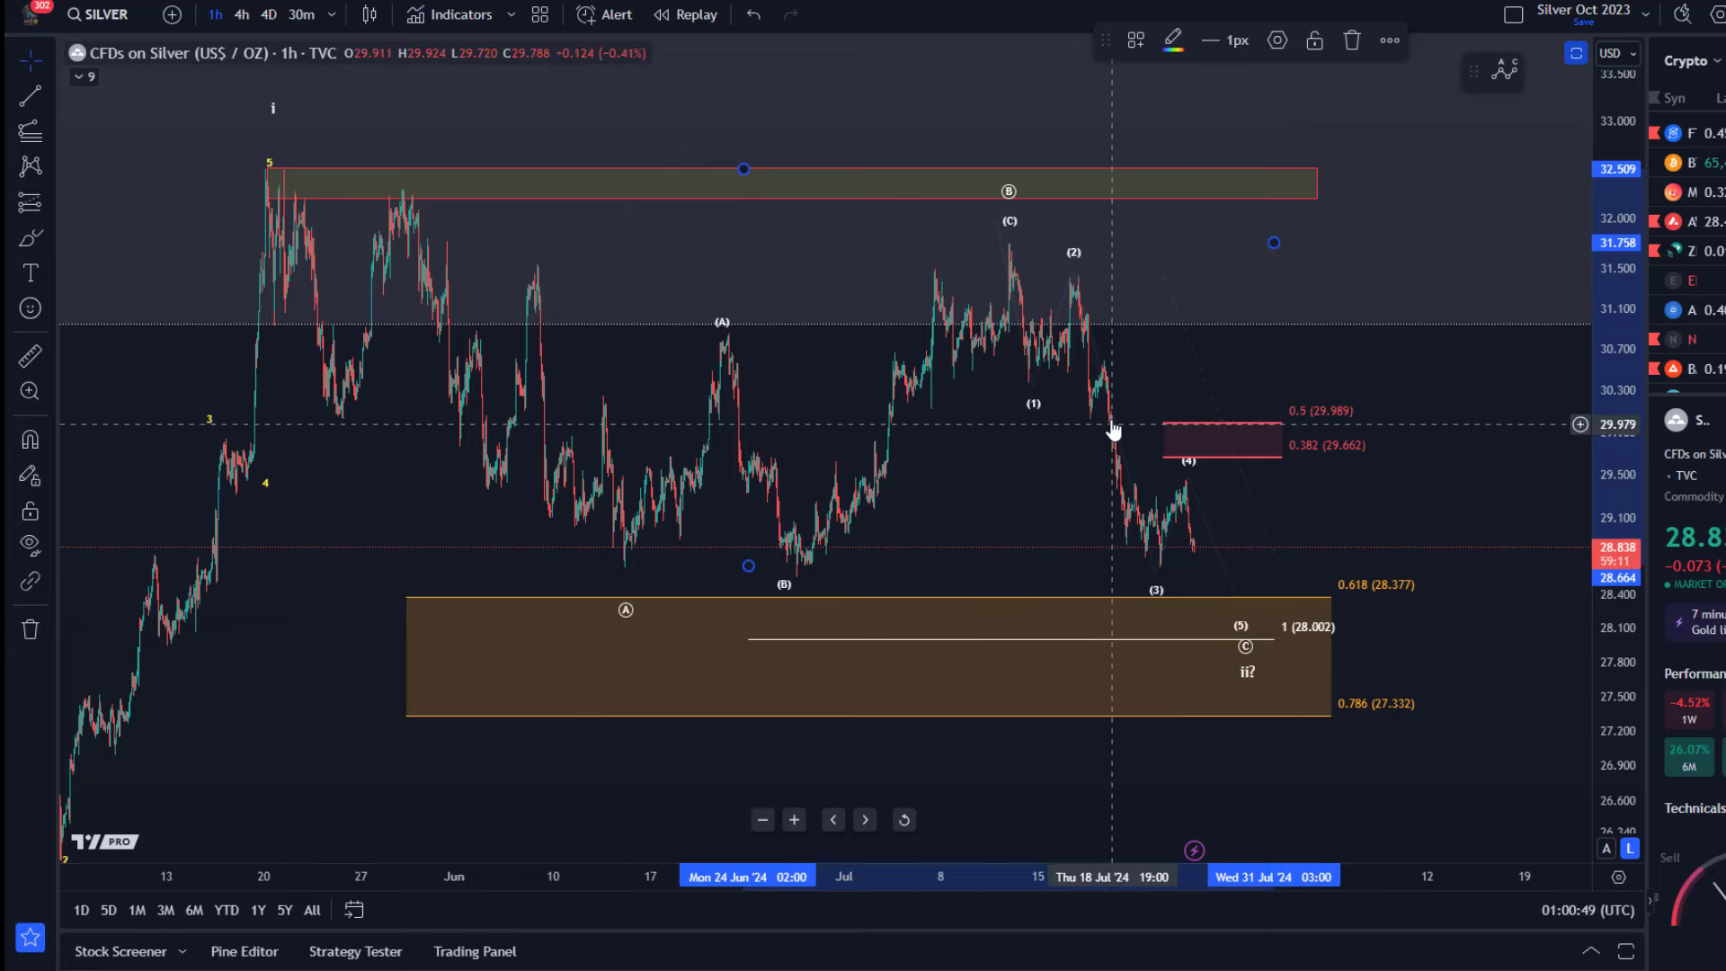
Zoom into recent bars and drag Elliott wave point (4) up toward the red 0.382–0.5 zone
scroll(1036, 354, "up", 2)
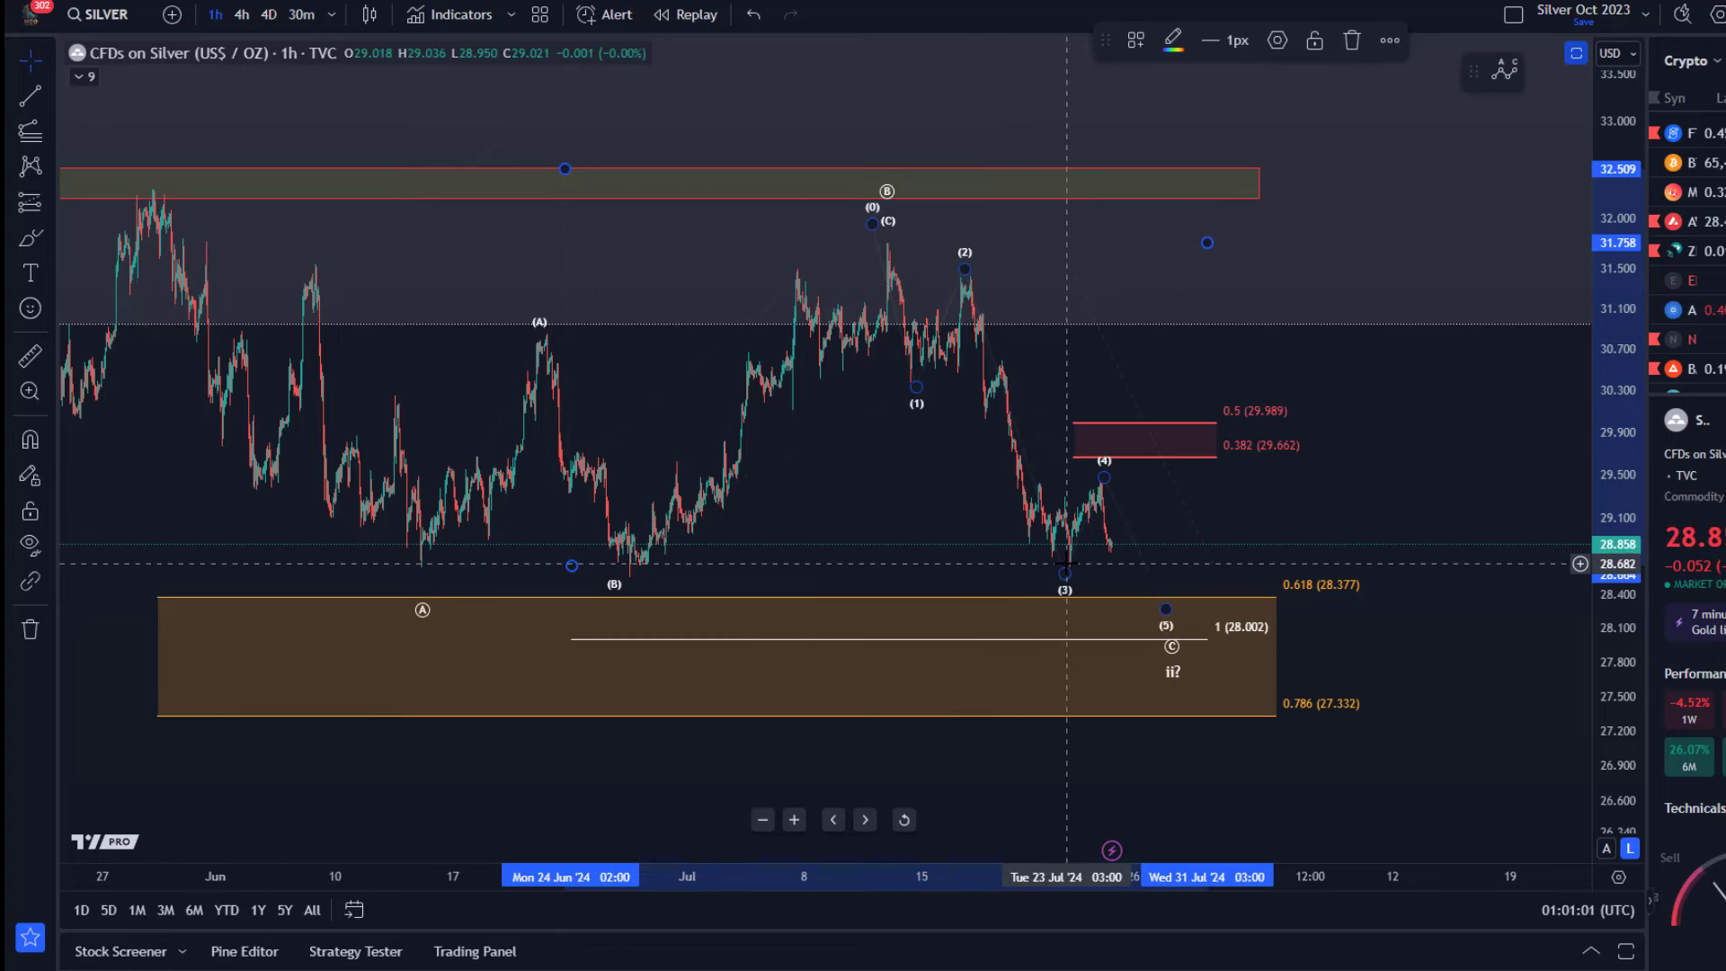
scroll(1076, 568, "up", 5)
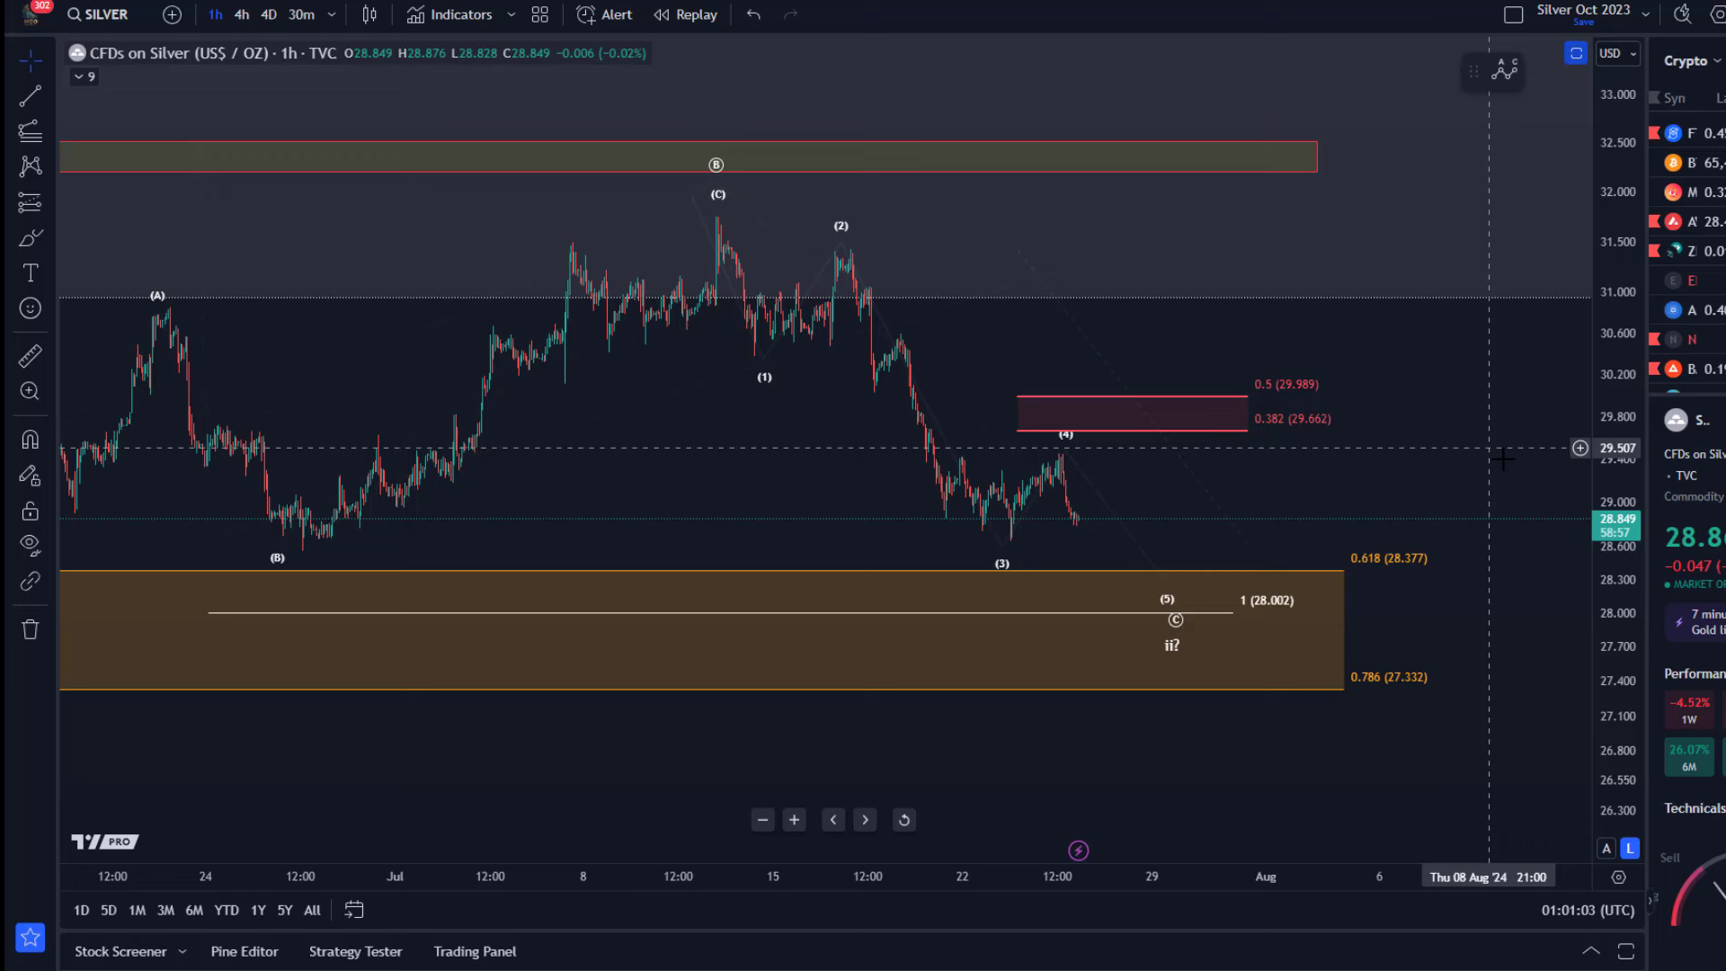
left_click_drag(951, 451, 949, 444)
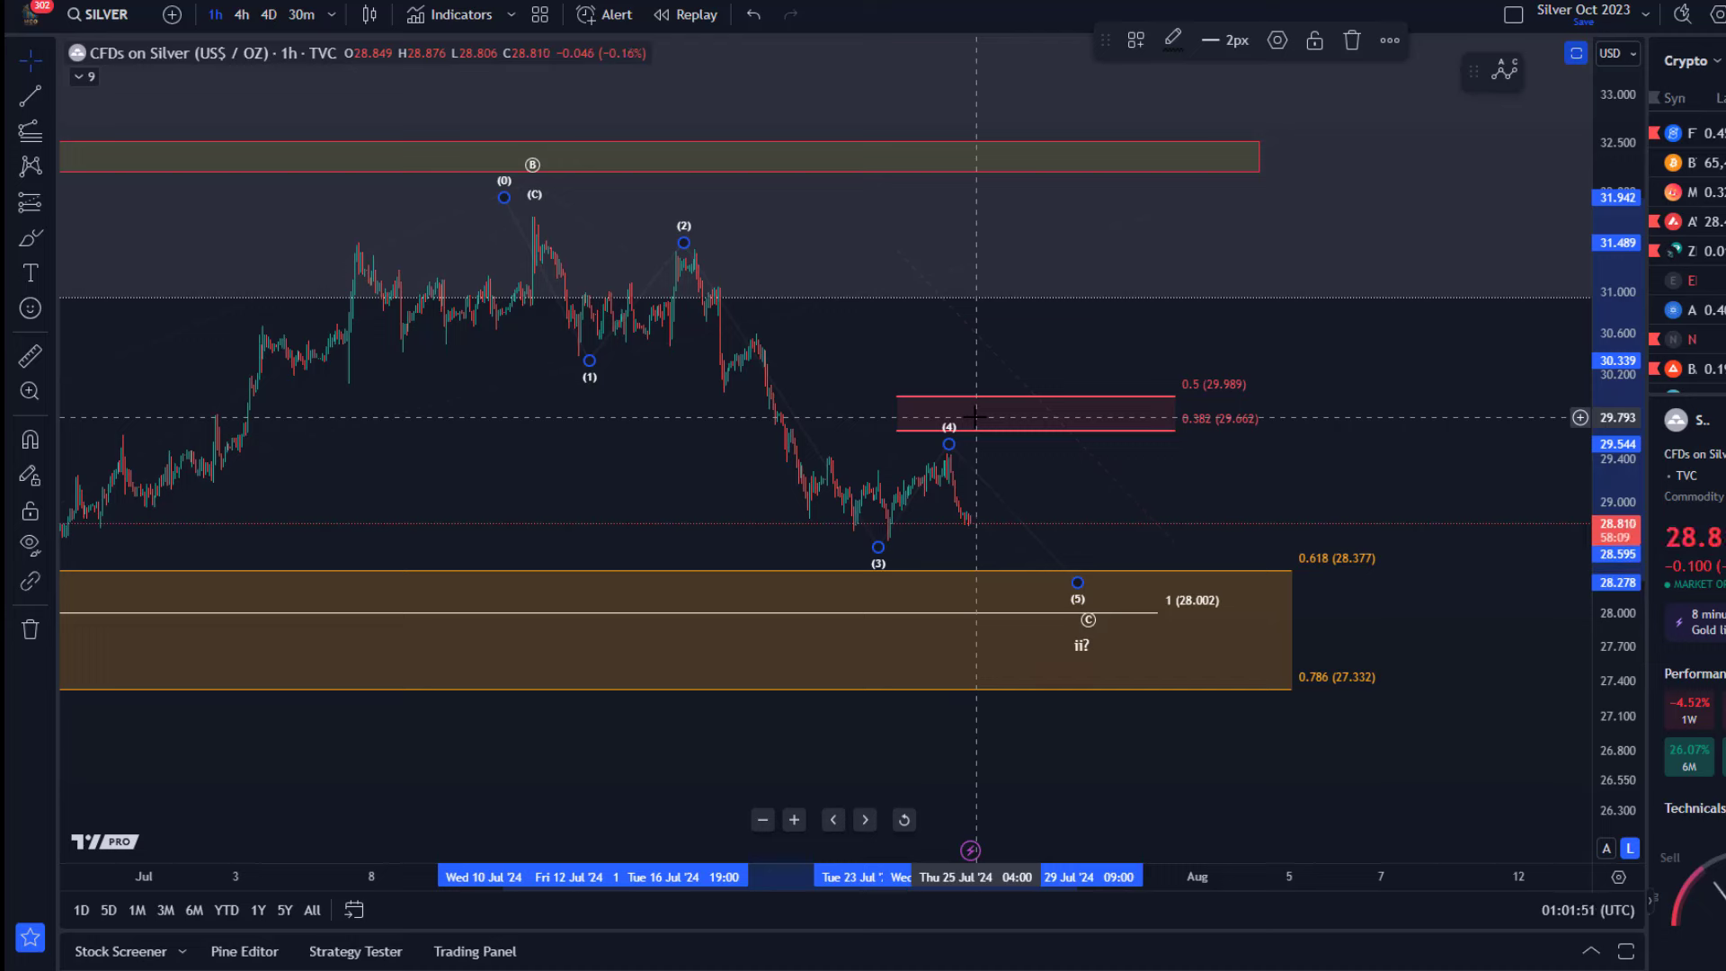
mouse_move(949, 444)
left_mouse_down()
mouse_move(1030, 381)
mouse_move(945, 449)
left_mouse_up()
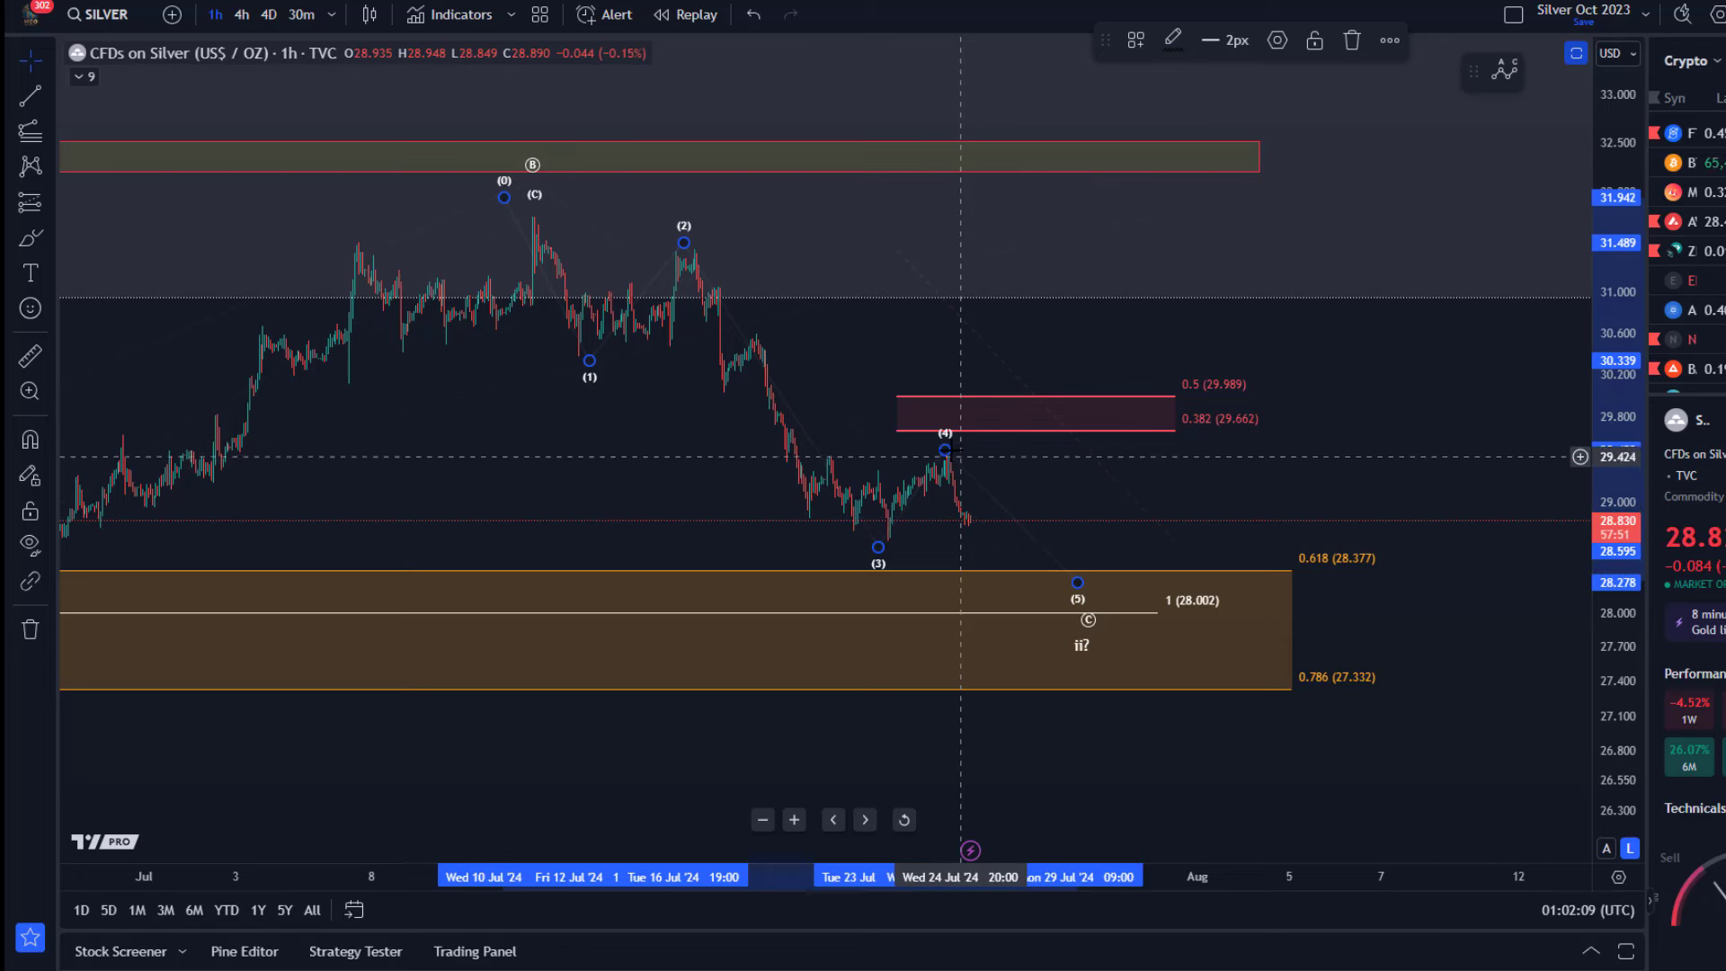
Nudge wave (4) to the 29.516 high just below the red zone, then zoom the time axis out
mouse_move(953, 449)
left_mouse_down()
mouse_move(1022, 407)
mouse_move(942, 446)
left_mouse_up()
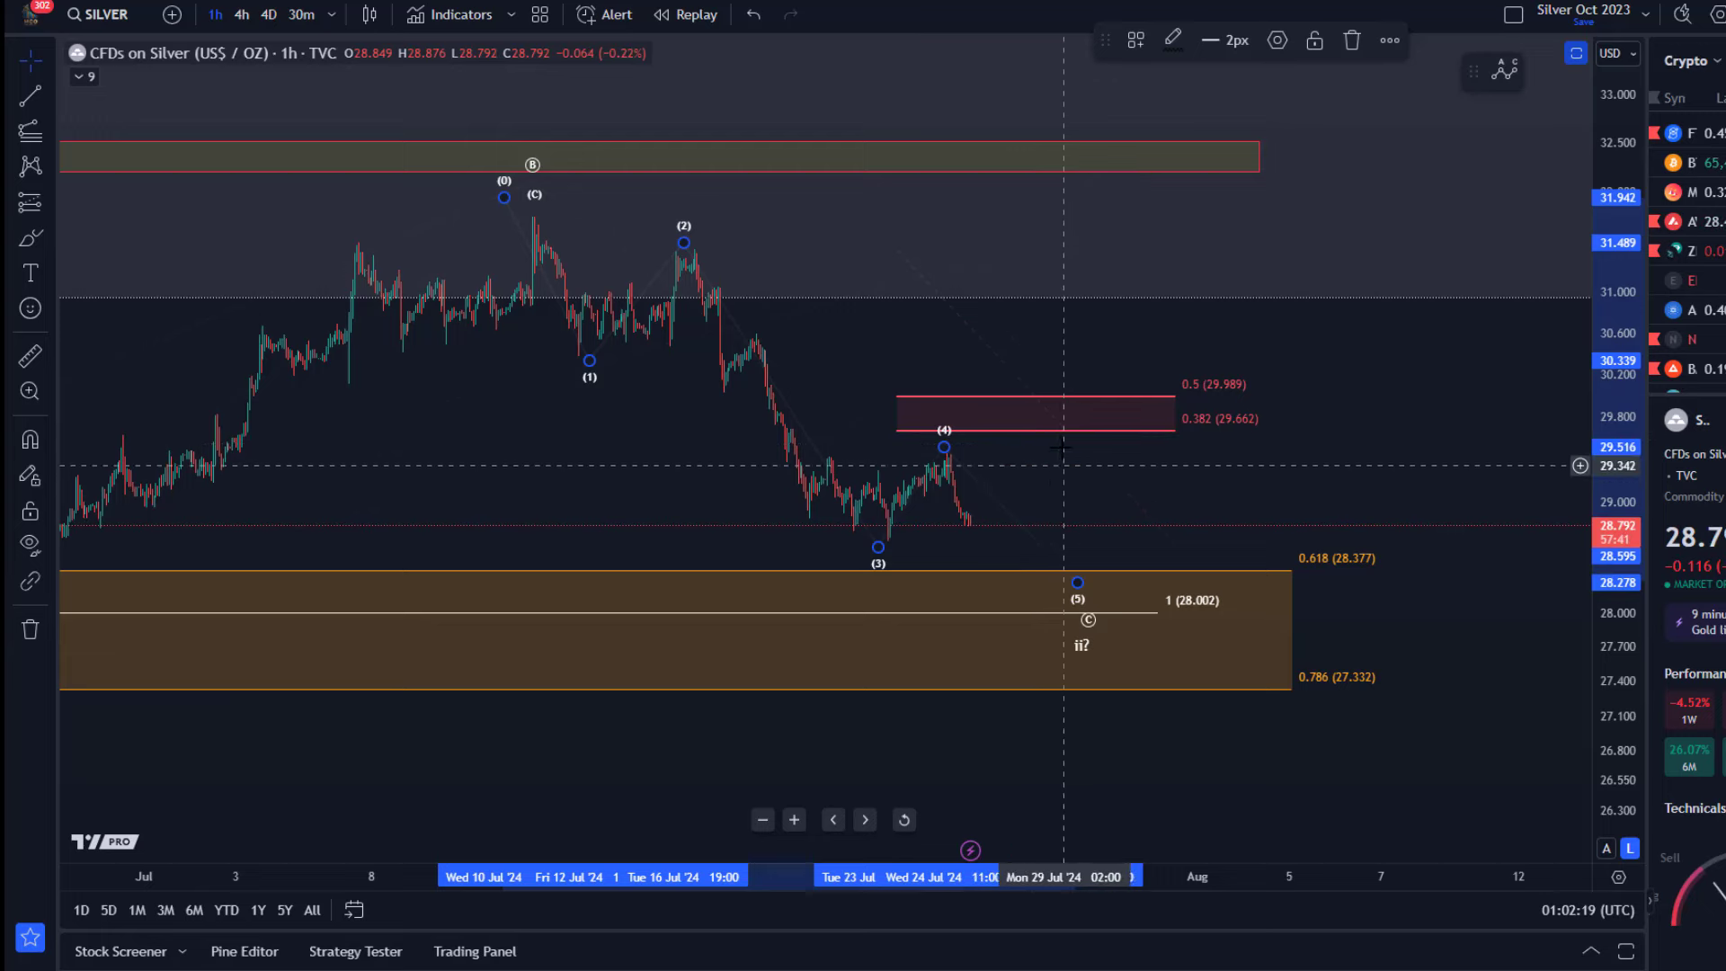
scroll(1068, 438, "down", 6)
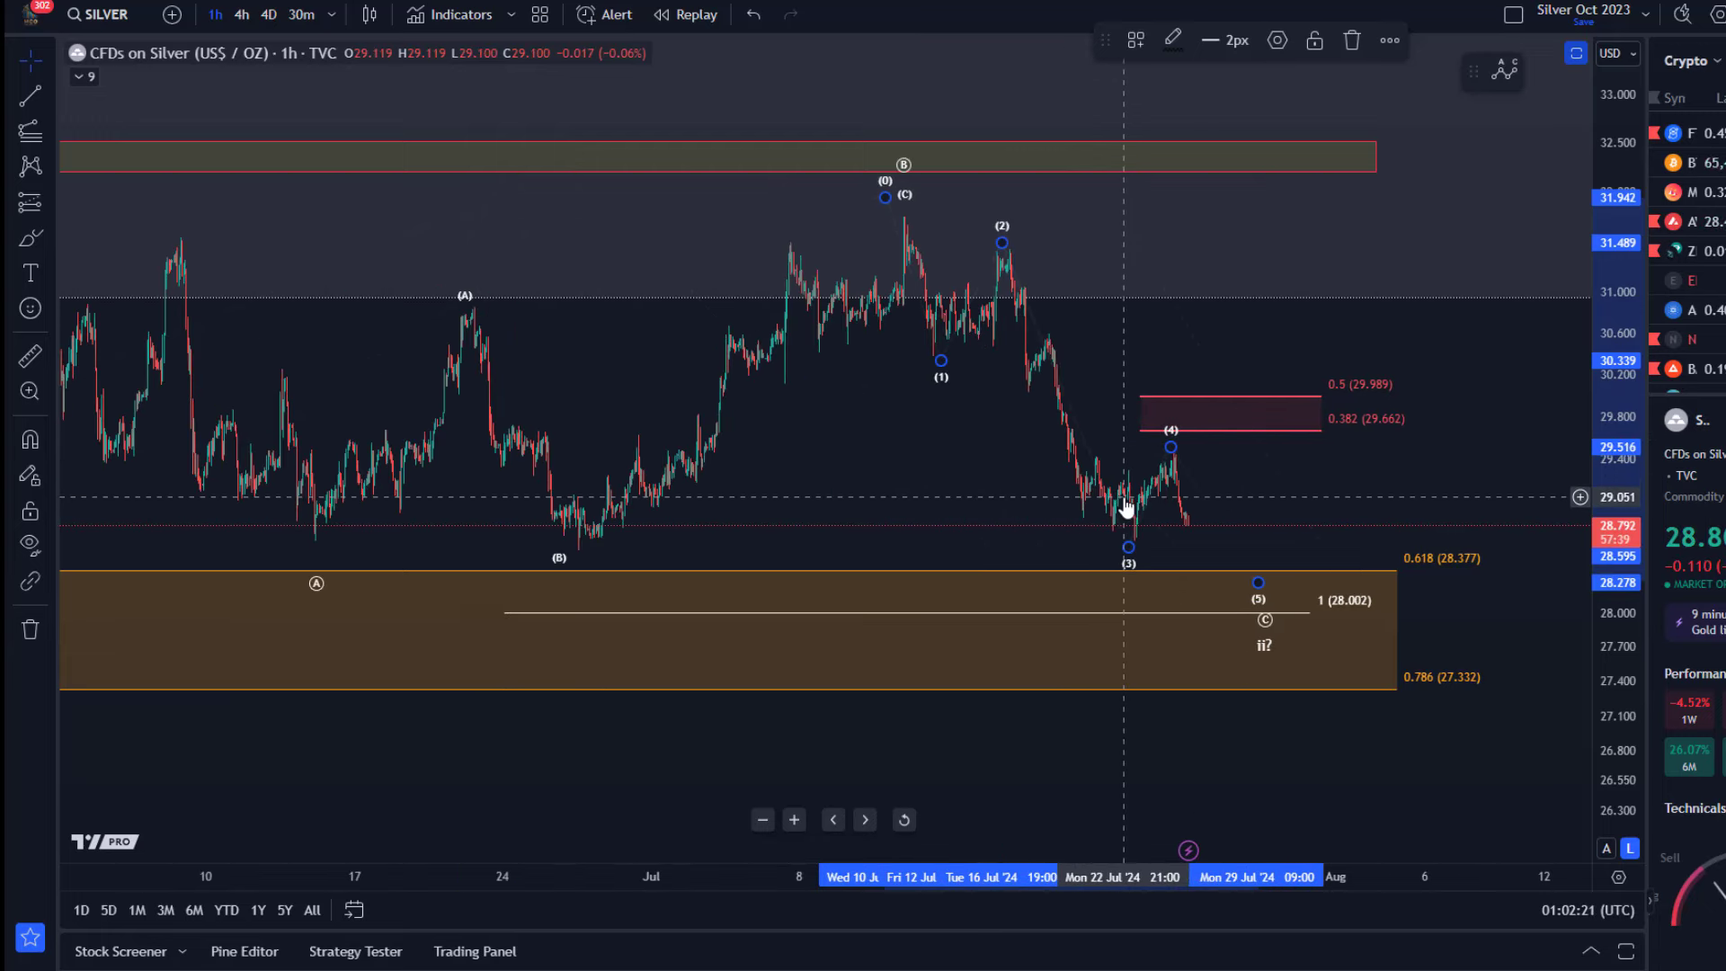
scroll(1120, 504, "down", 3)
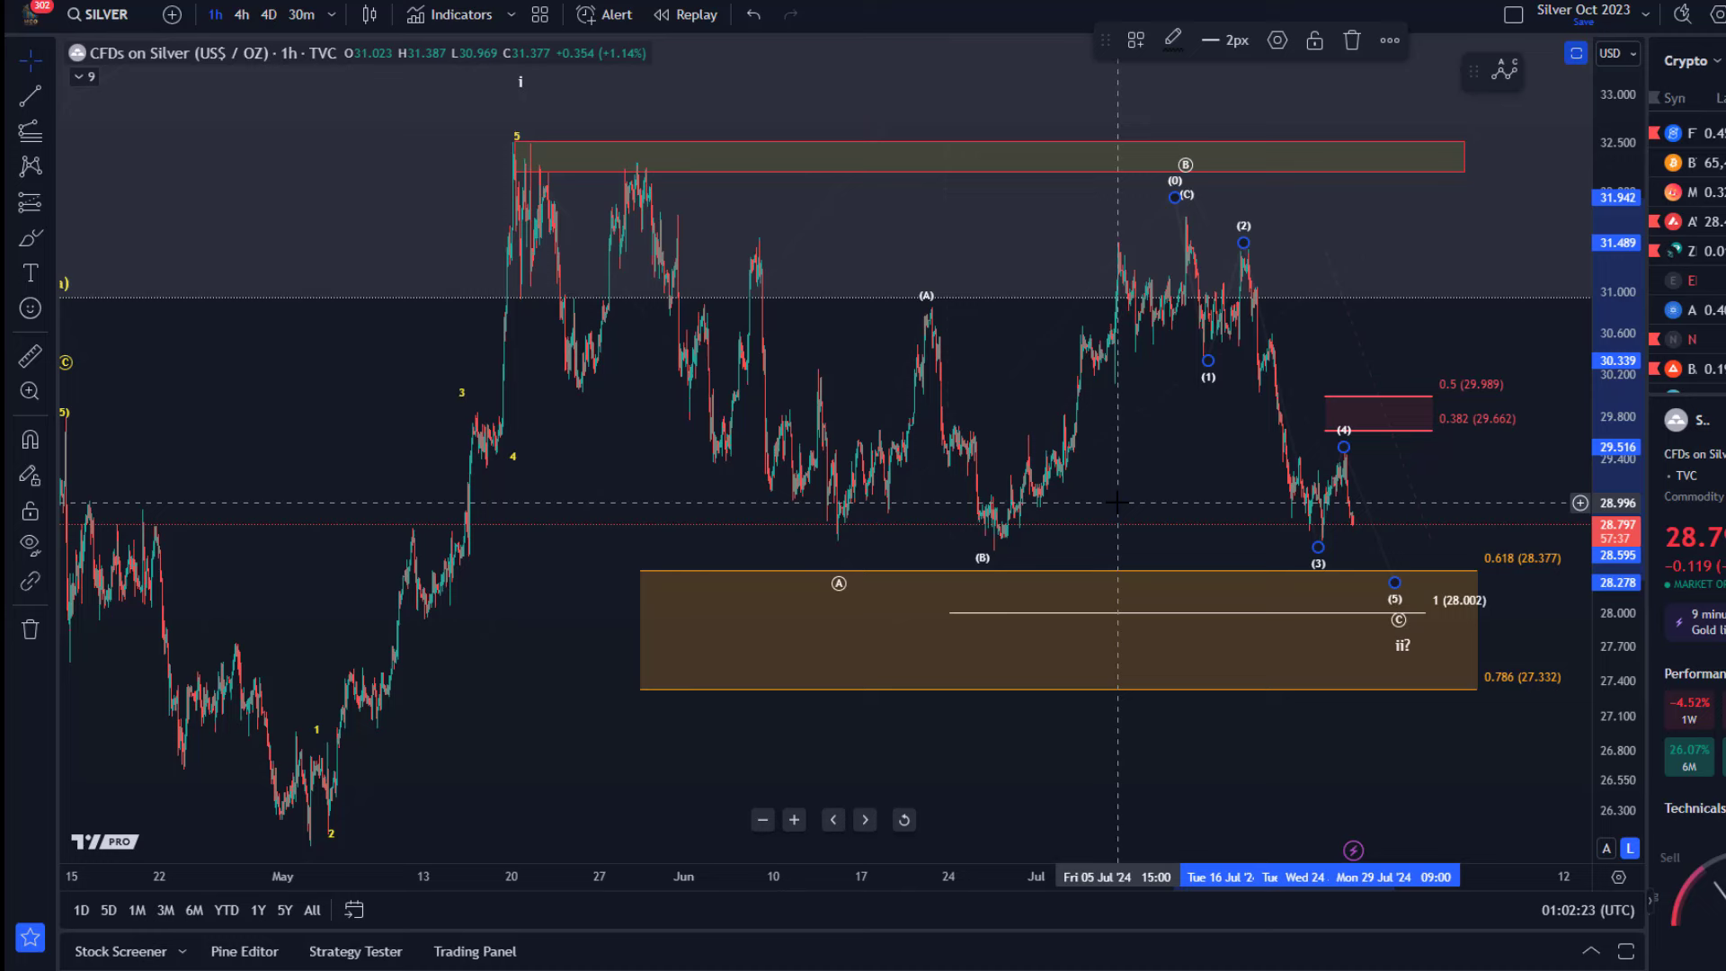